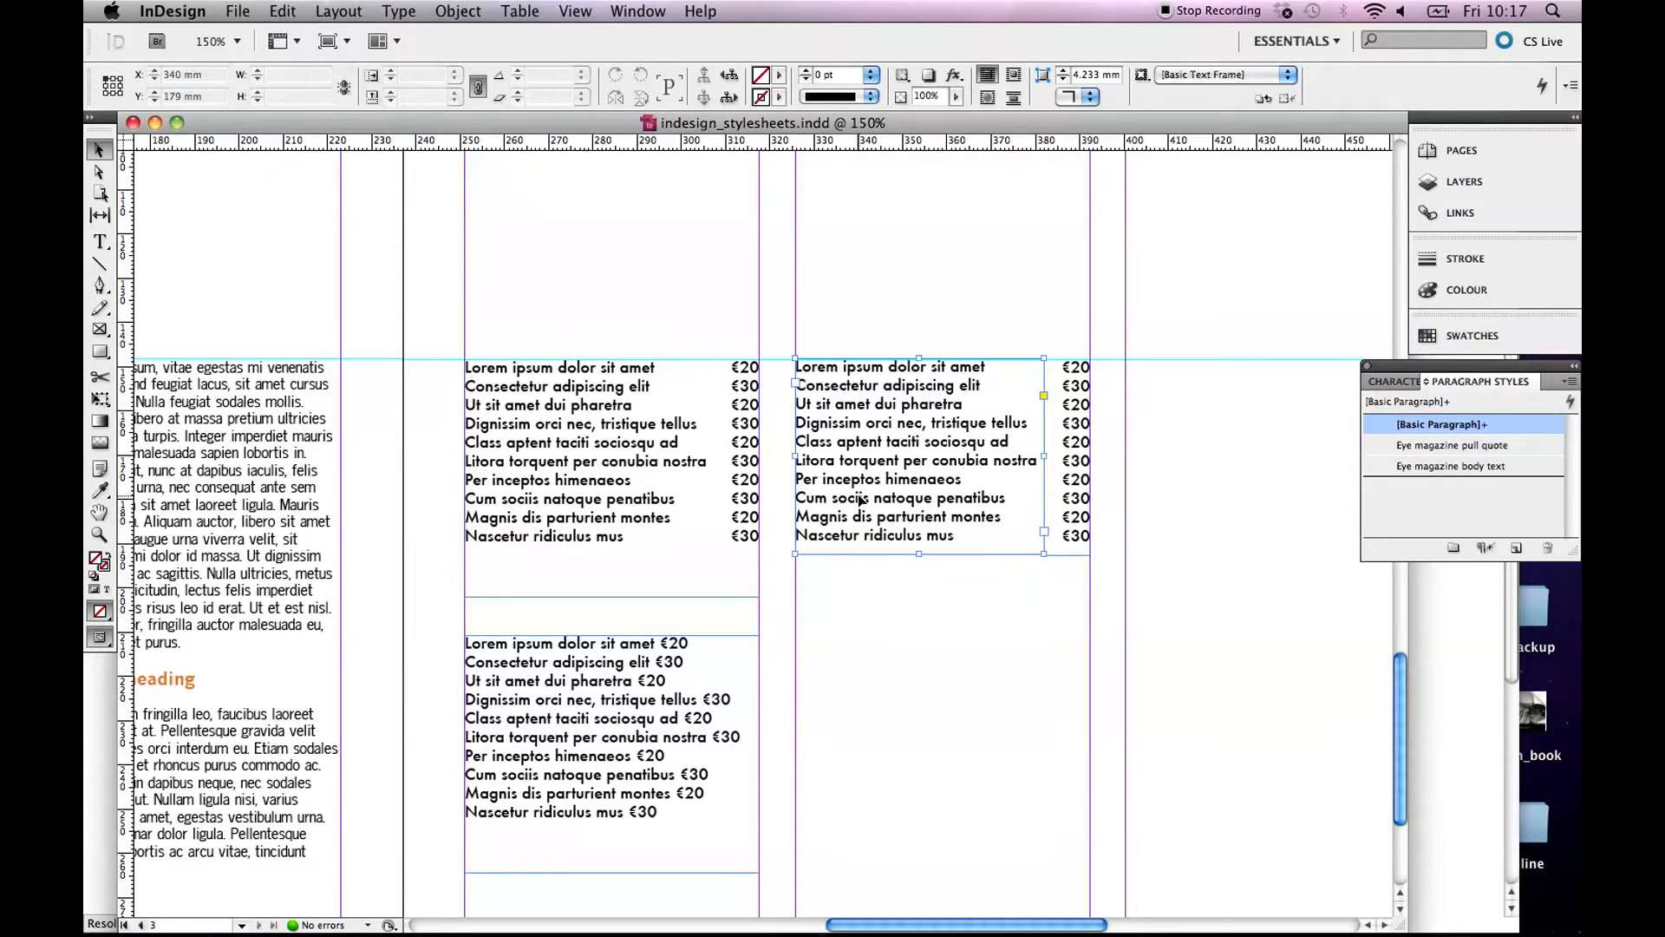
# Step: Compare the separate item and price frames in the second column with the single-frame list in the first column
pyautogui.click(861, 500)
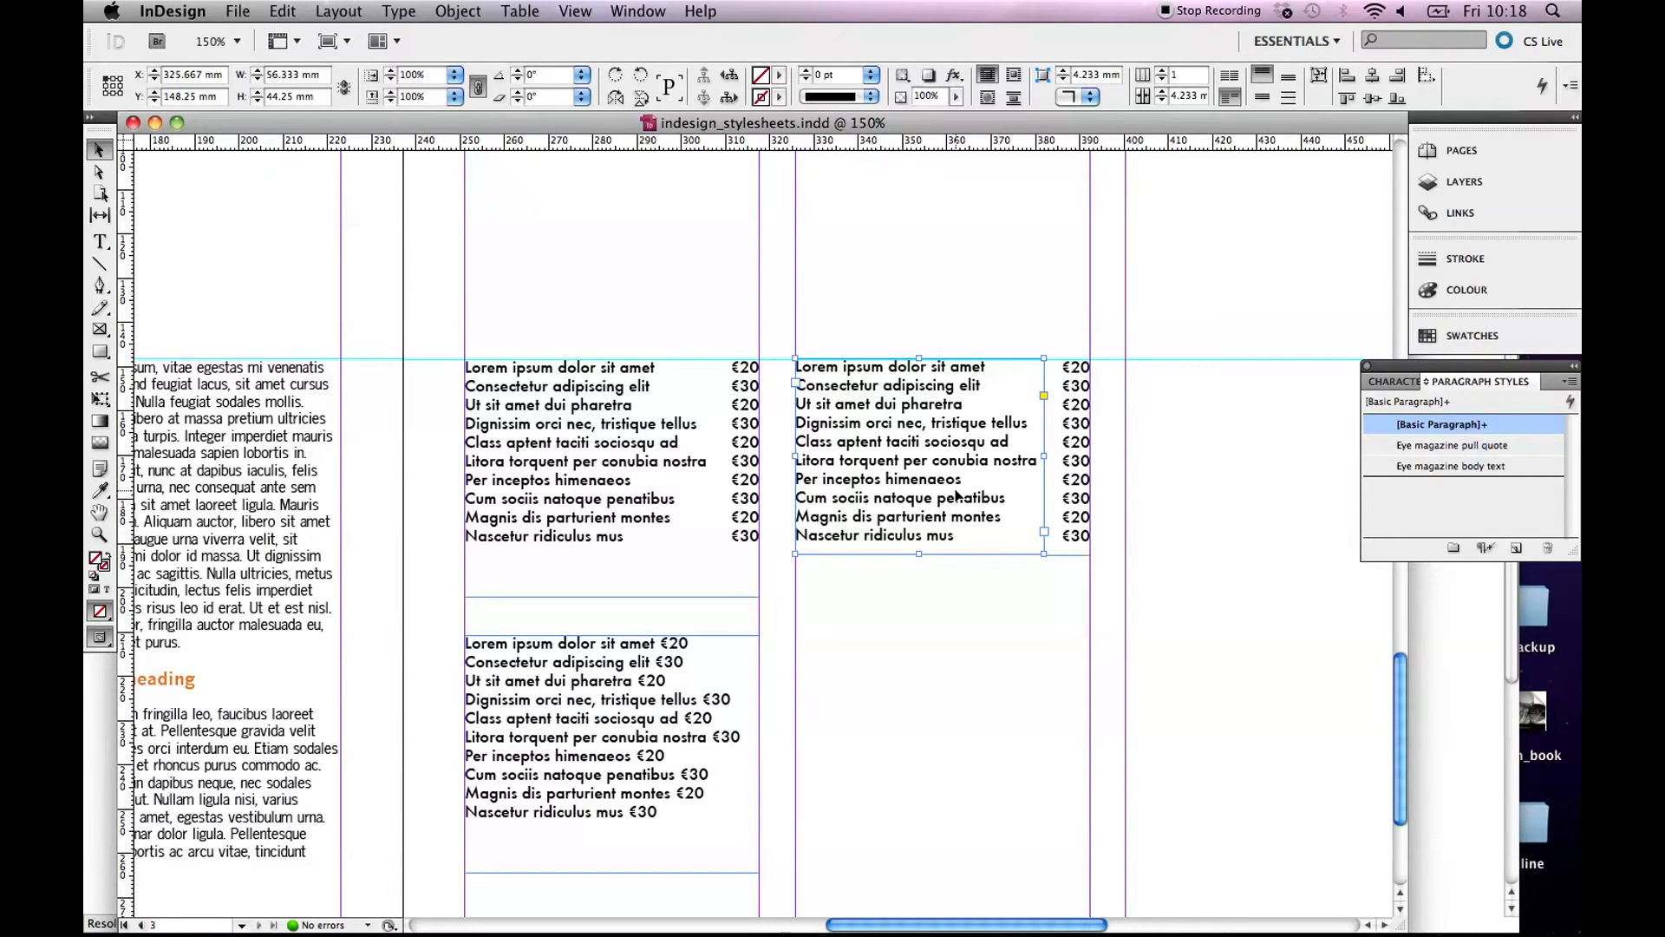
pyautogui.click(1080, 512)
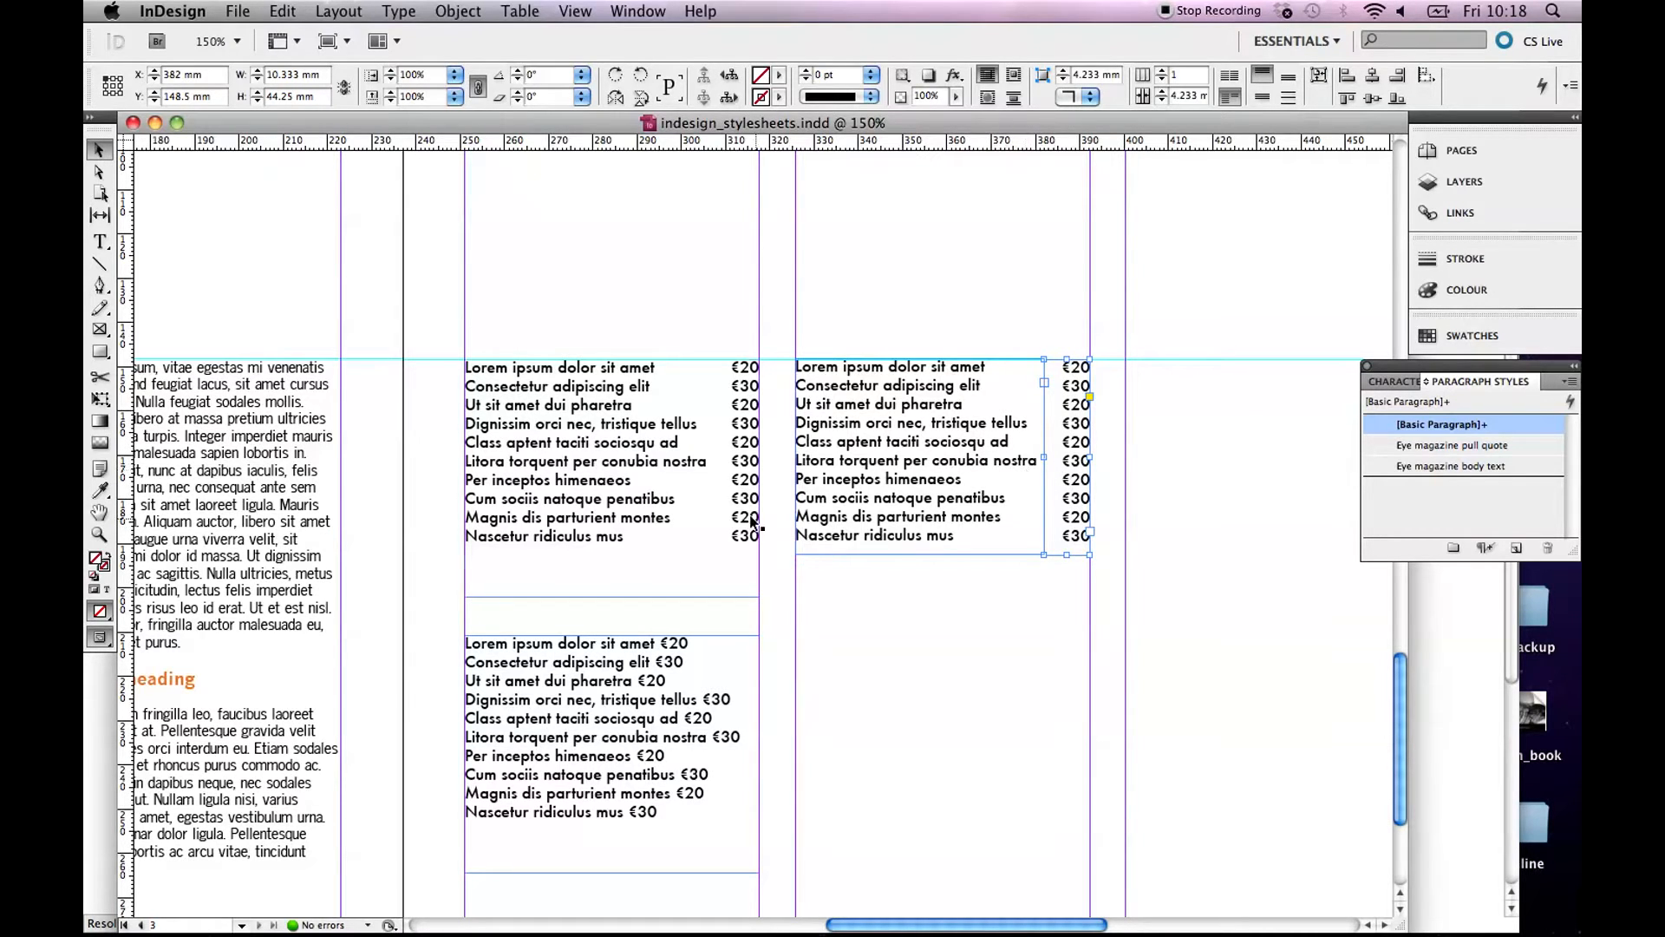
pyautogui.click(710, 402)
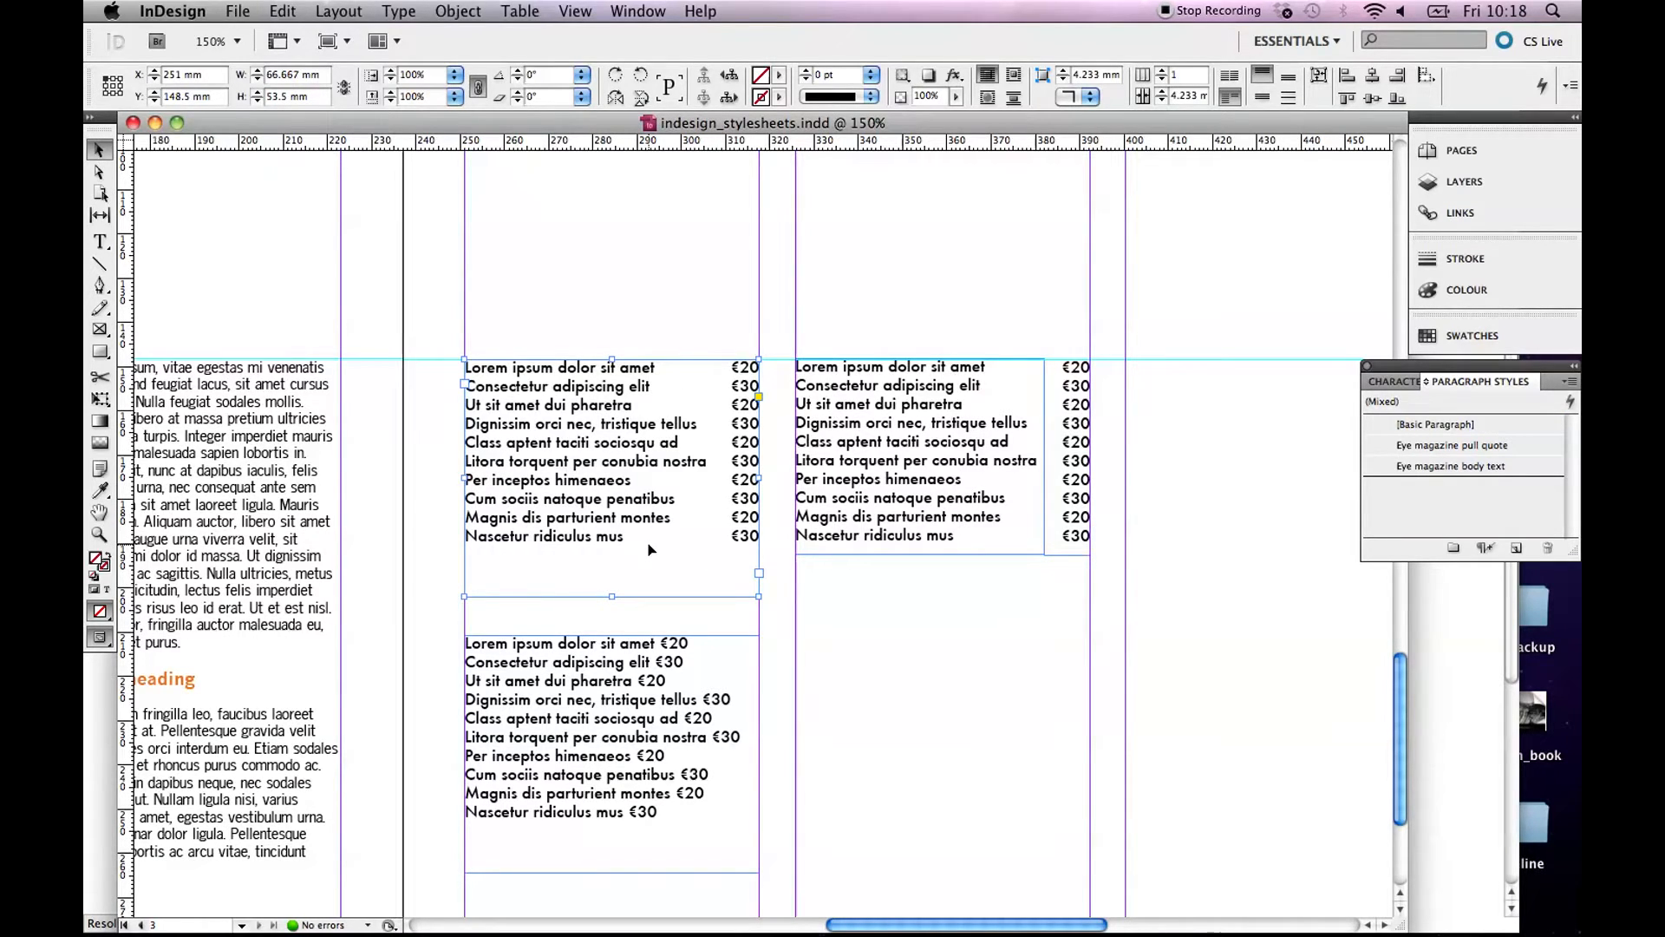
# Step: Try nudging the second column's item frame and the first column's list up separately, then move each back down to the guide
pyautogui.click(881, 473)
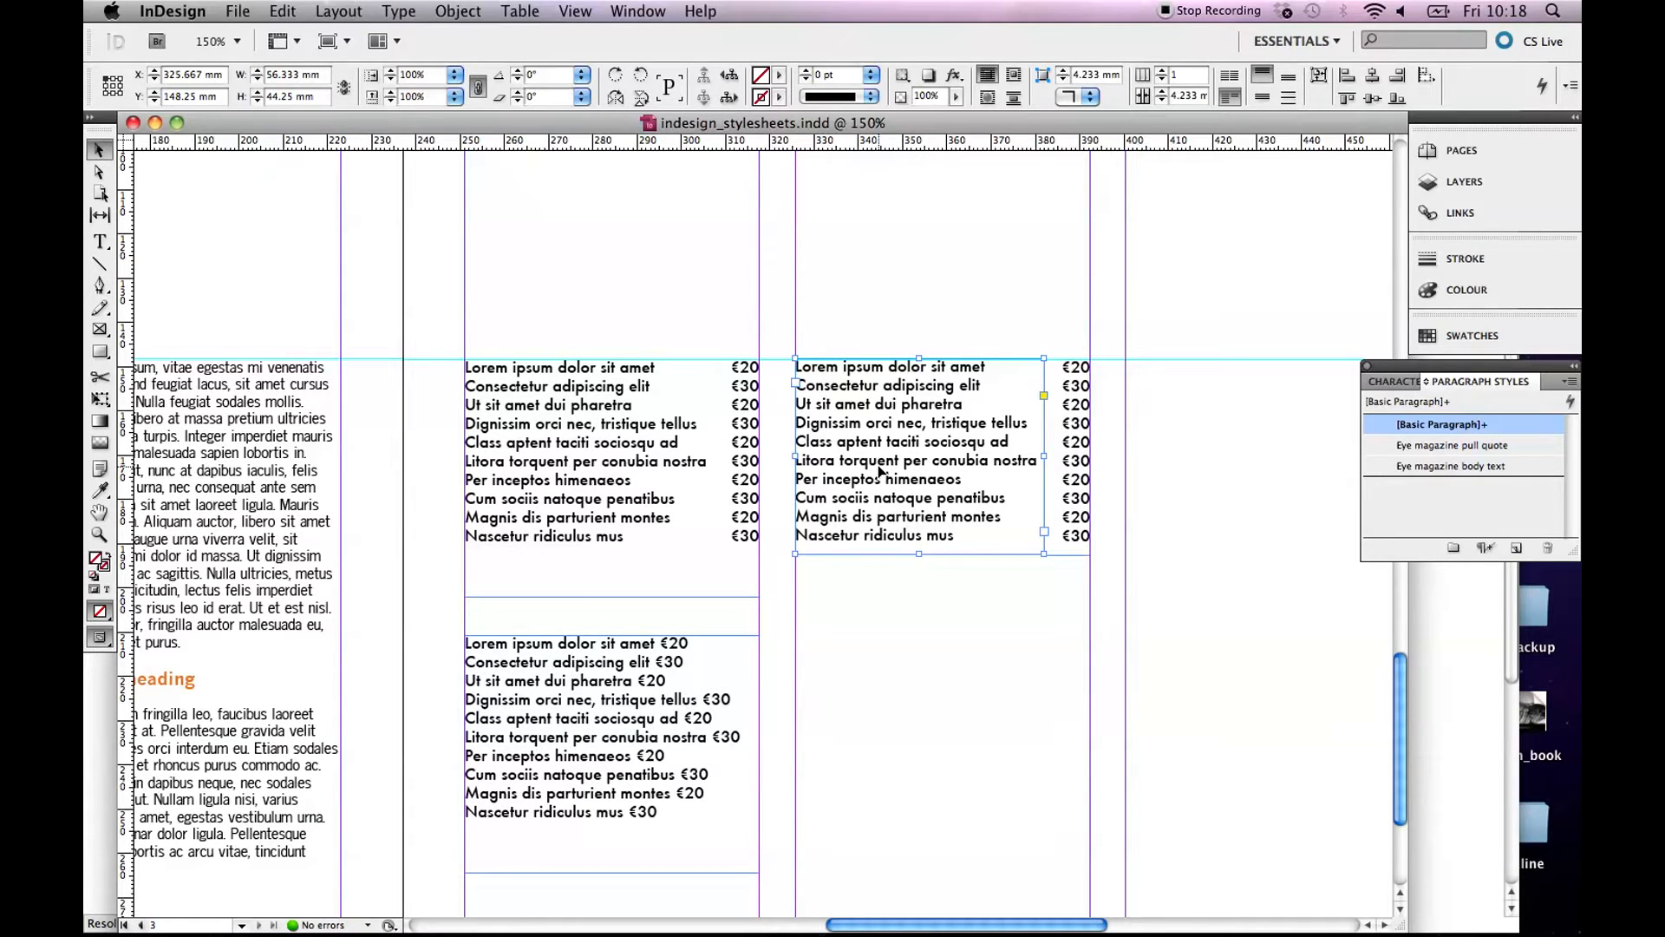
pyautogui.hotkey('shift', 'Up')
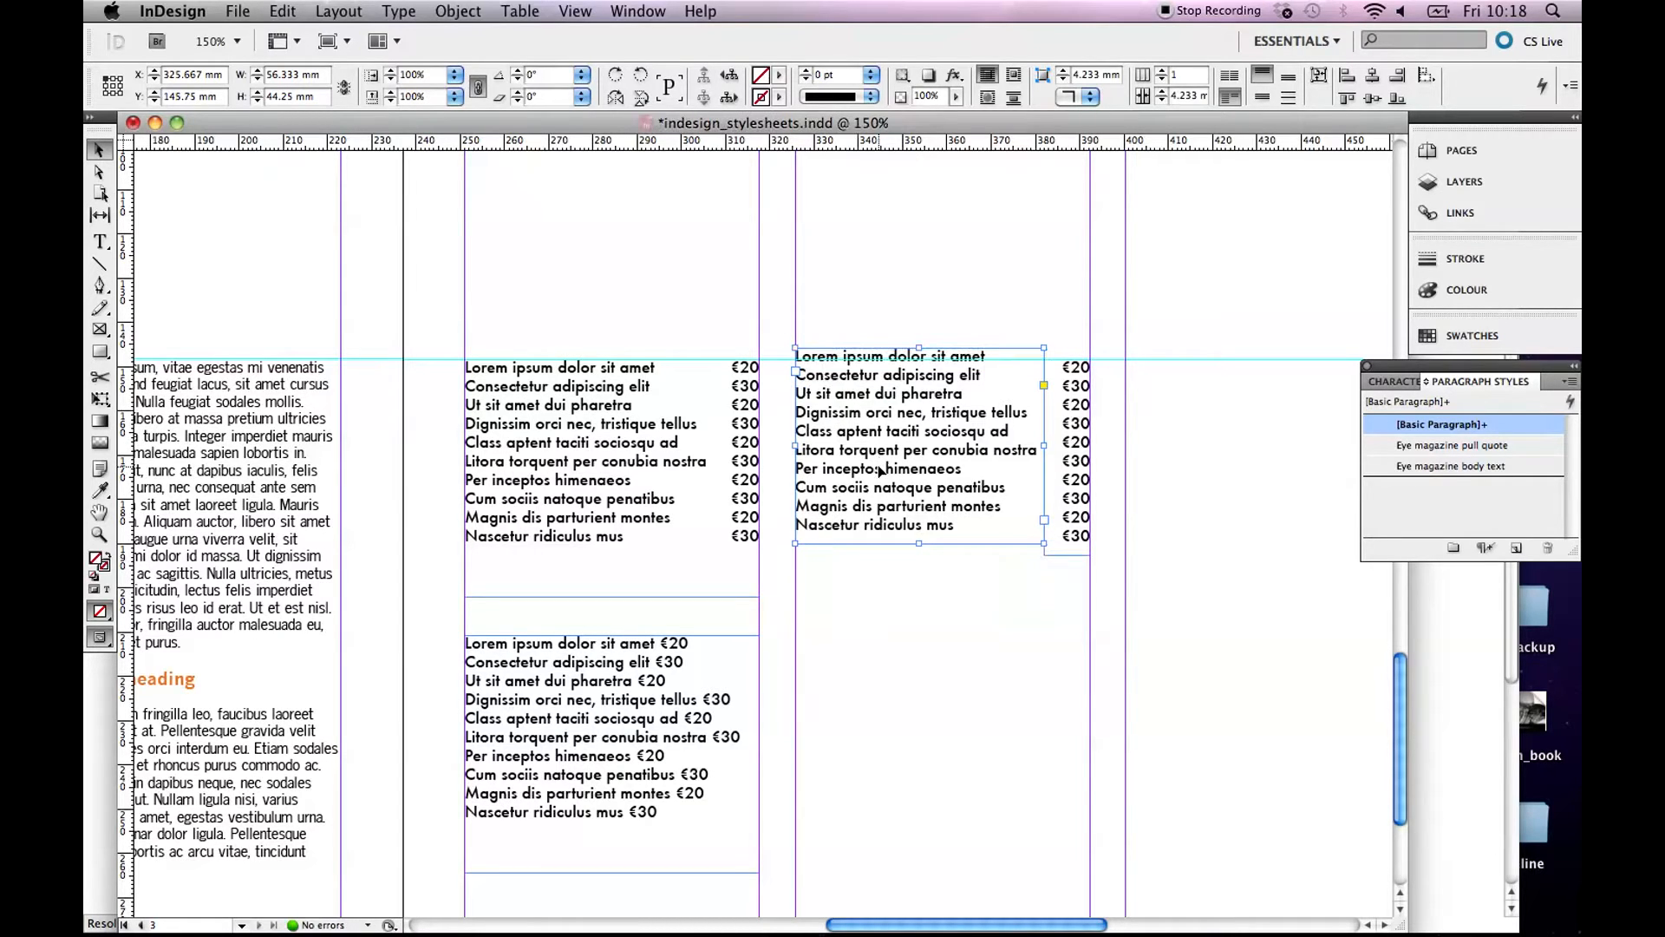
pyautogui.click(646, 483)
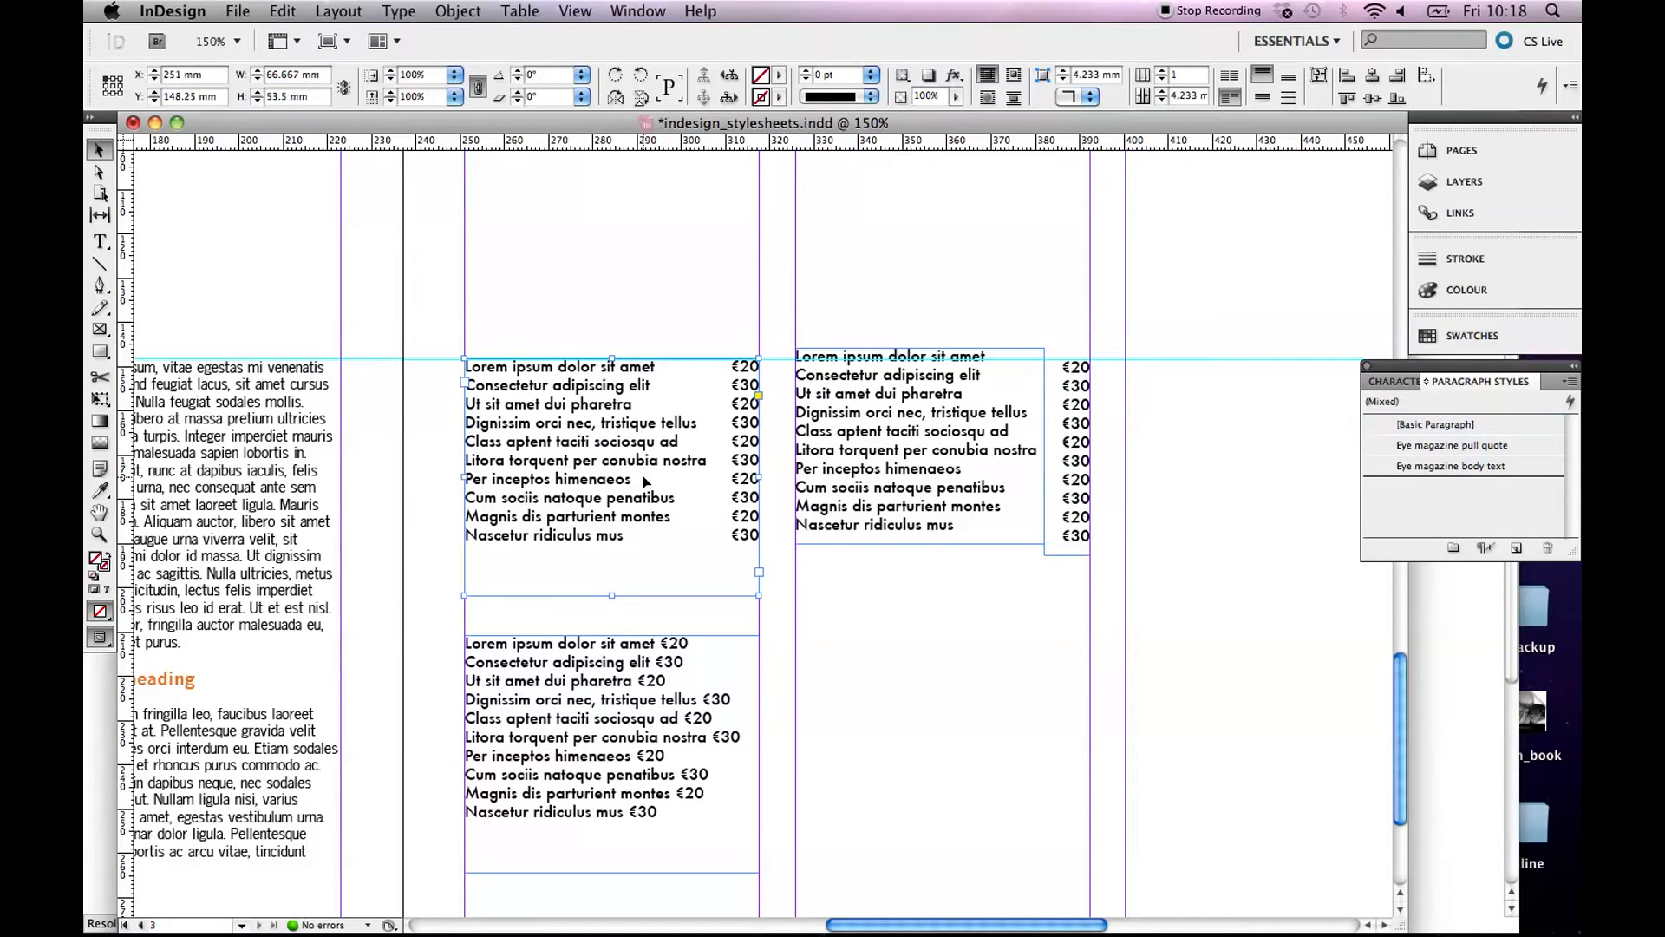
pyautogui.hotkey('shift', 'Up')
pyautogui.hotkey('shift', 'Down')
pyautogui.click(882, 426)
pyautogui.hotkey('shift', 'Down')
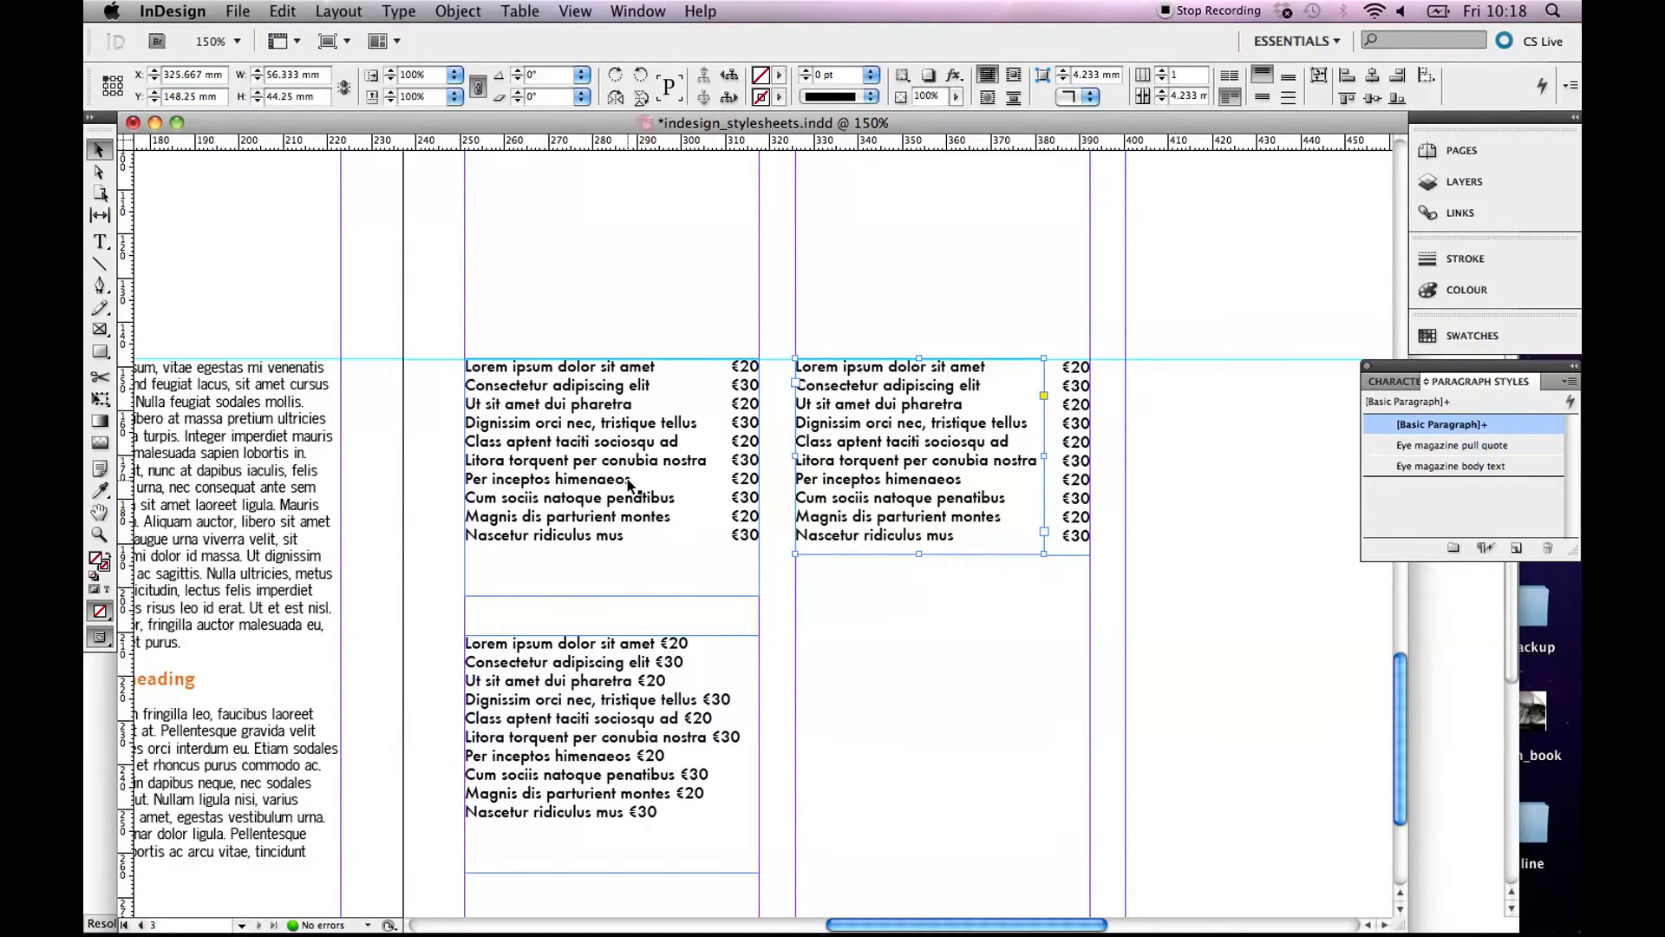
# Step: Move the first column's upper list and the second column's item and price frames up to Y 137 mm
pyautogui.click(608, 529)
pyautogui.keyDown('shift'); pyautogui.click(836, 487); pyautogui.keyUp('shift')
pyautogui.hotkey('shift', 'Up')
pyautogui.hotkey('shift', 'Up')
pyautogui.hotkey('shift', 'Up')
pyautogui.hotkey('shift', 'Up')
pyautogui.hotkey('shift', 'Up')
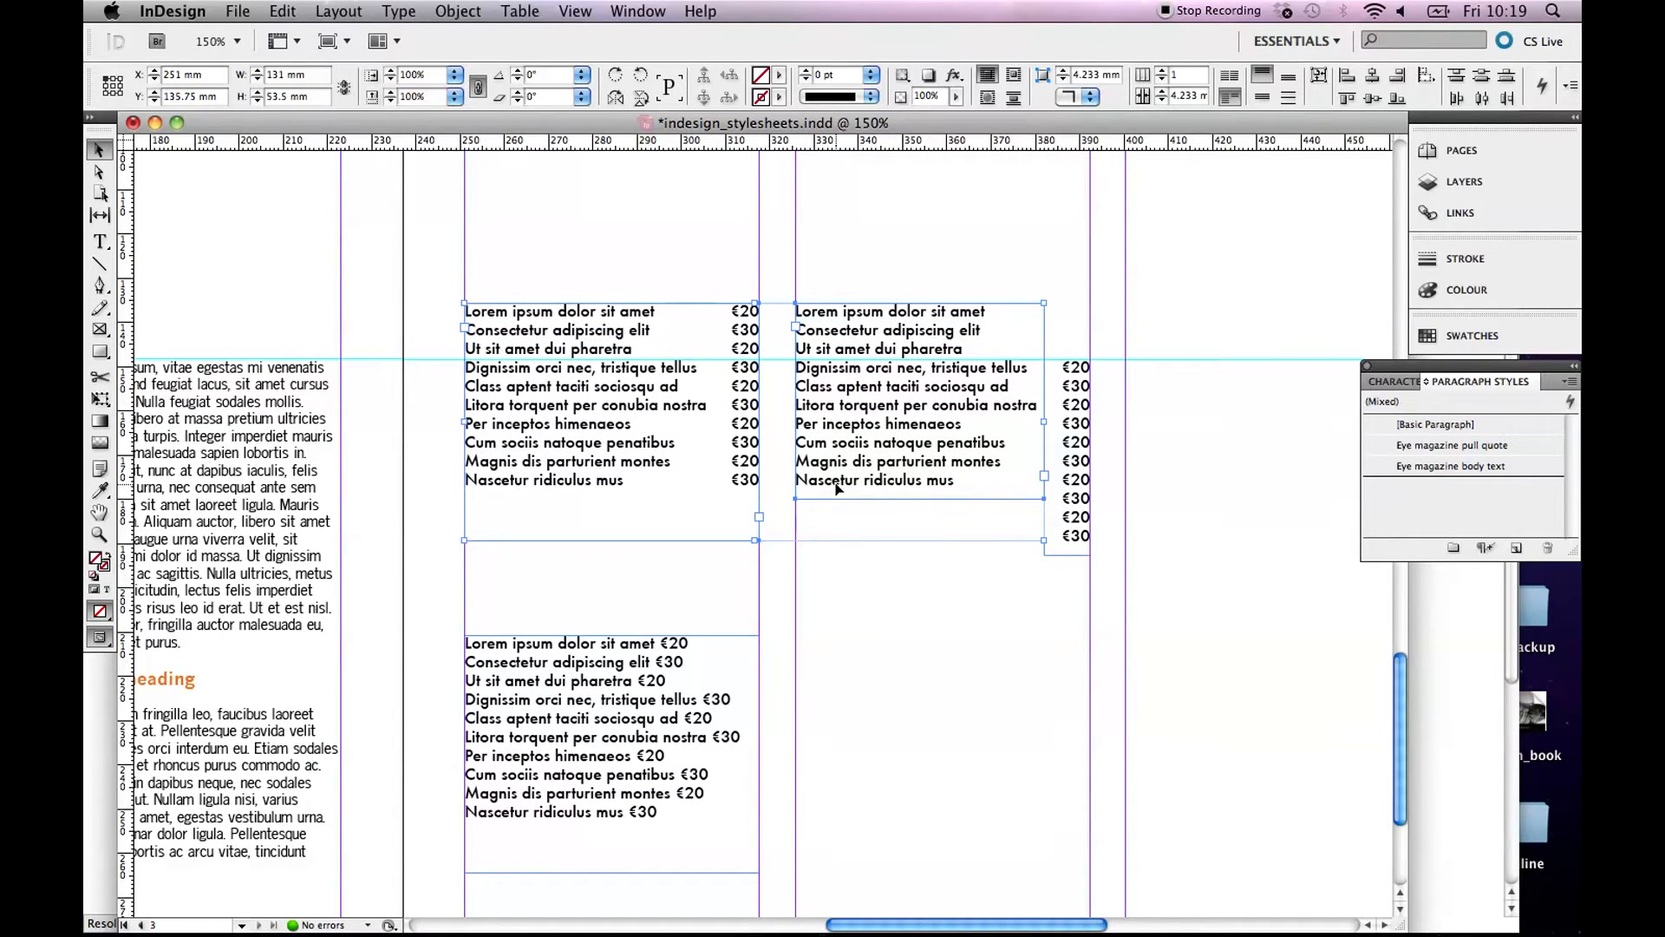
pyautogui.press('Down')
pyautogui.press('Down')
pyautogui.press('Down')
pyautogui.press('Down')
pyautogui.press('Down')
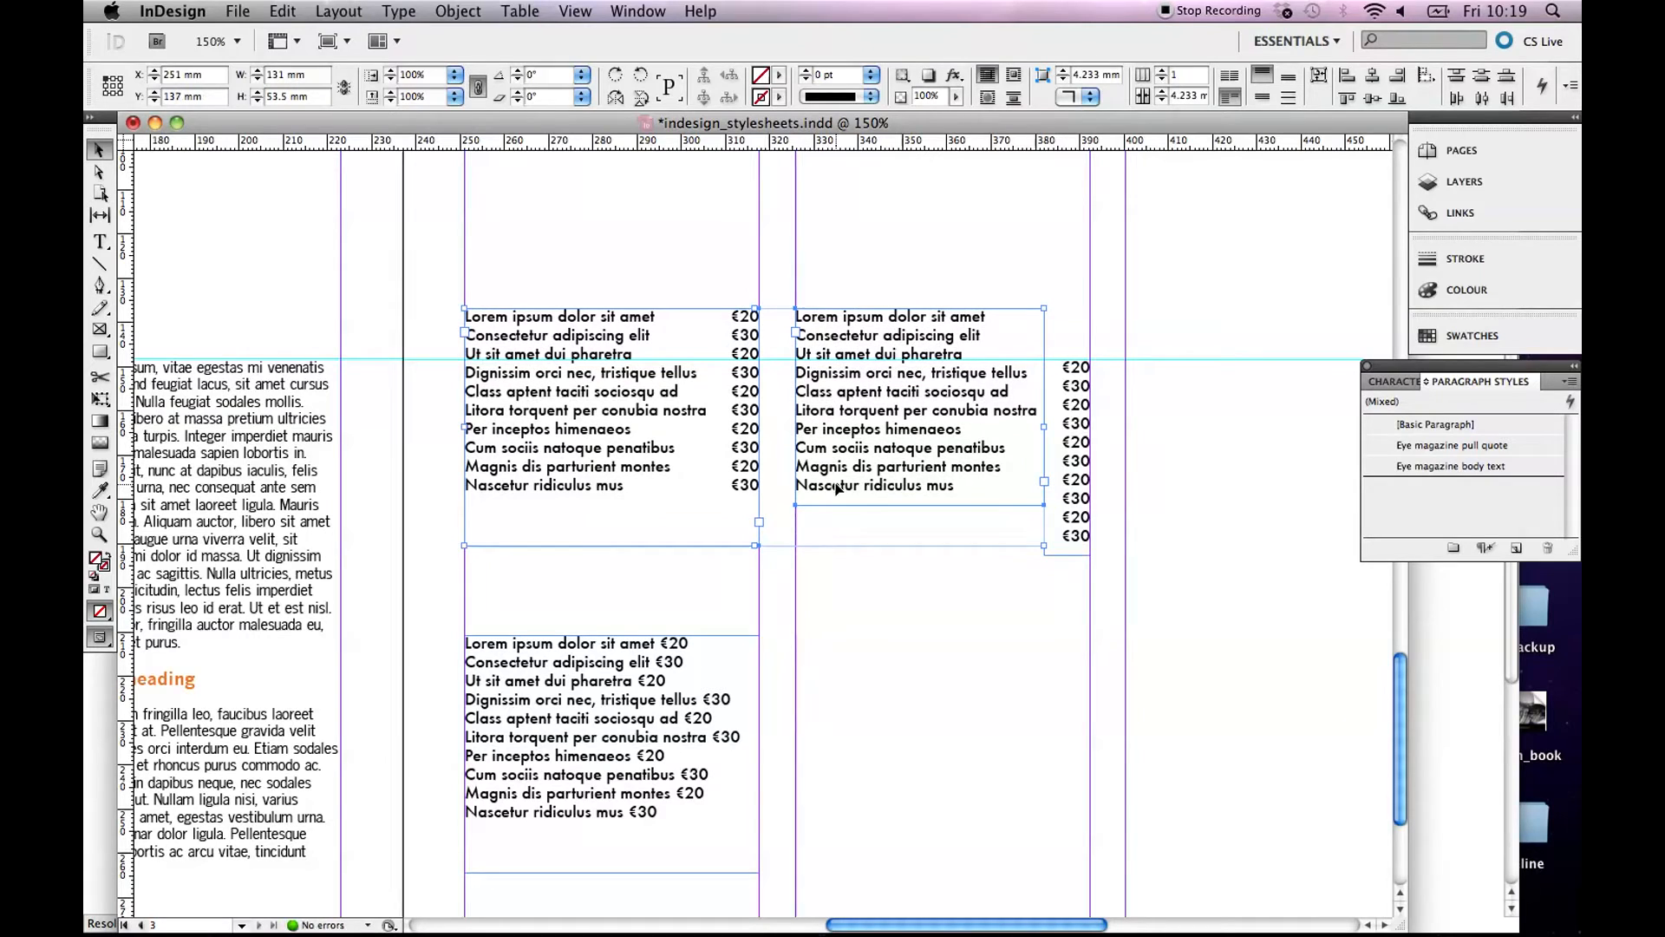
pyautogui.moveTo(1085, 452); pyautogui.dragTo(1080, 396)
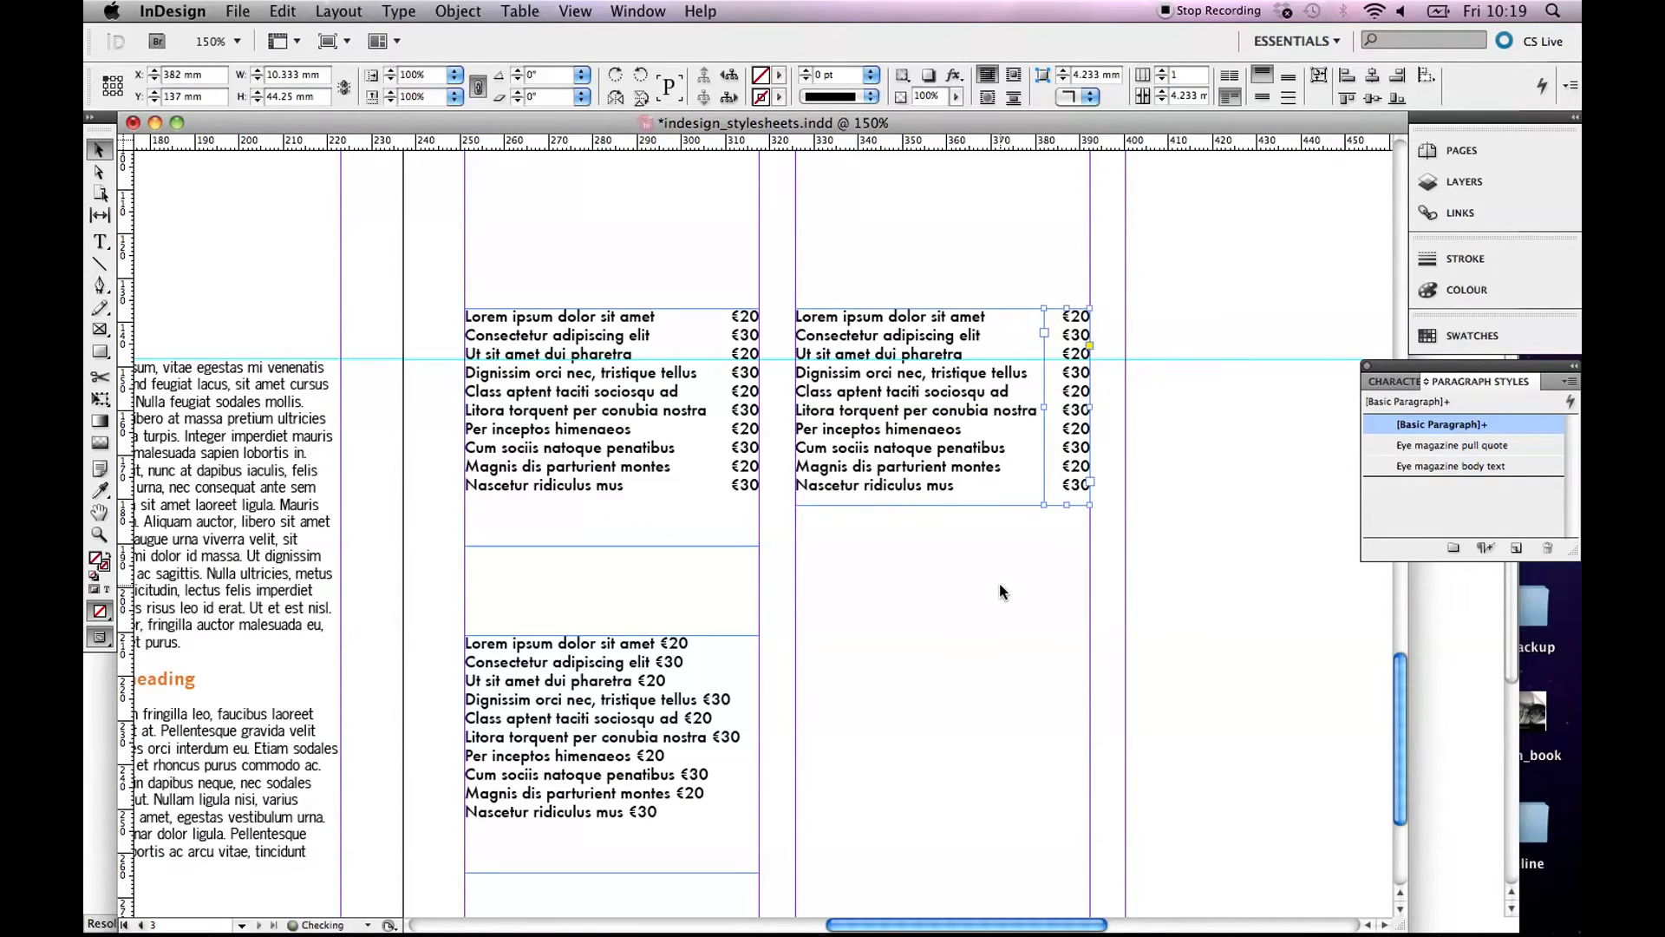
# Step: Open the Tabs ruler, align it above the lower list and set a left tab stop at 60 mm
pyautogui.click(814, 593)
pyautogui.scroll(-3, 735, 616)
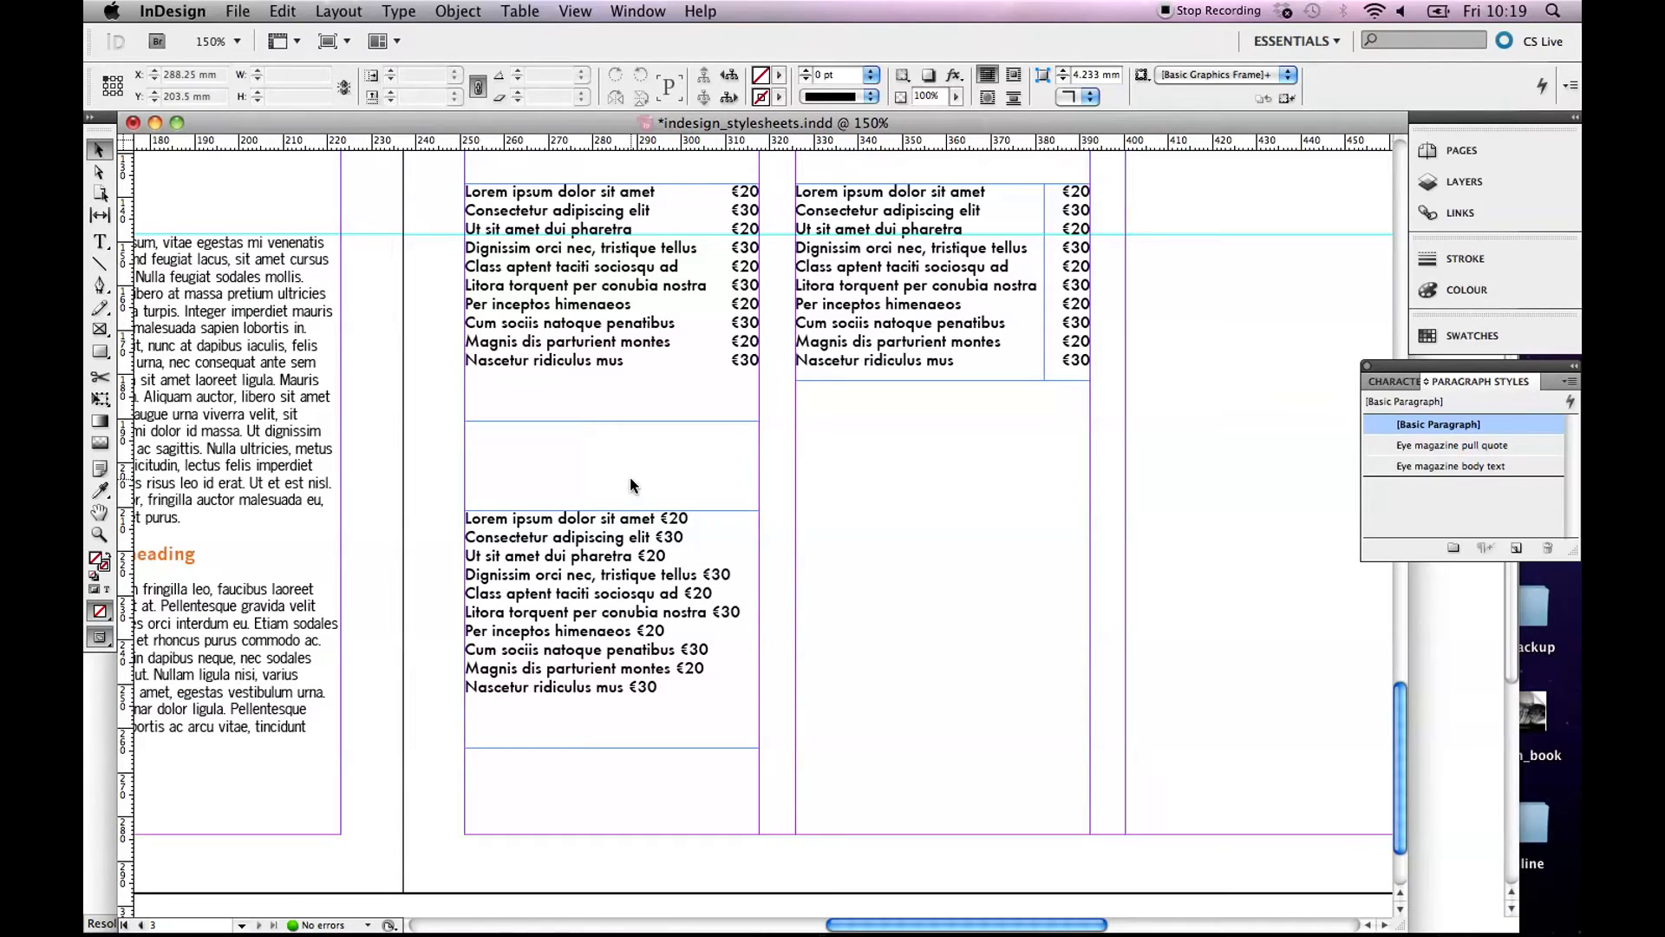
pyautogui.press('super+shift+t')
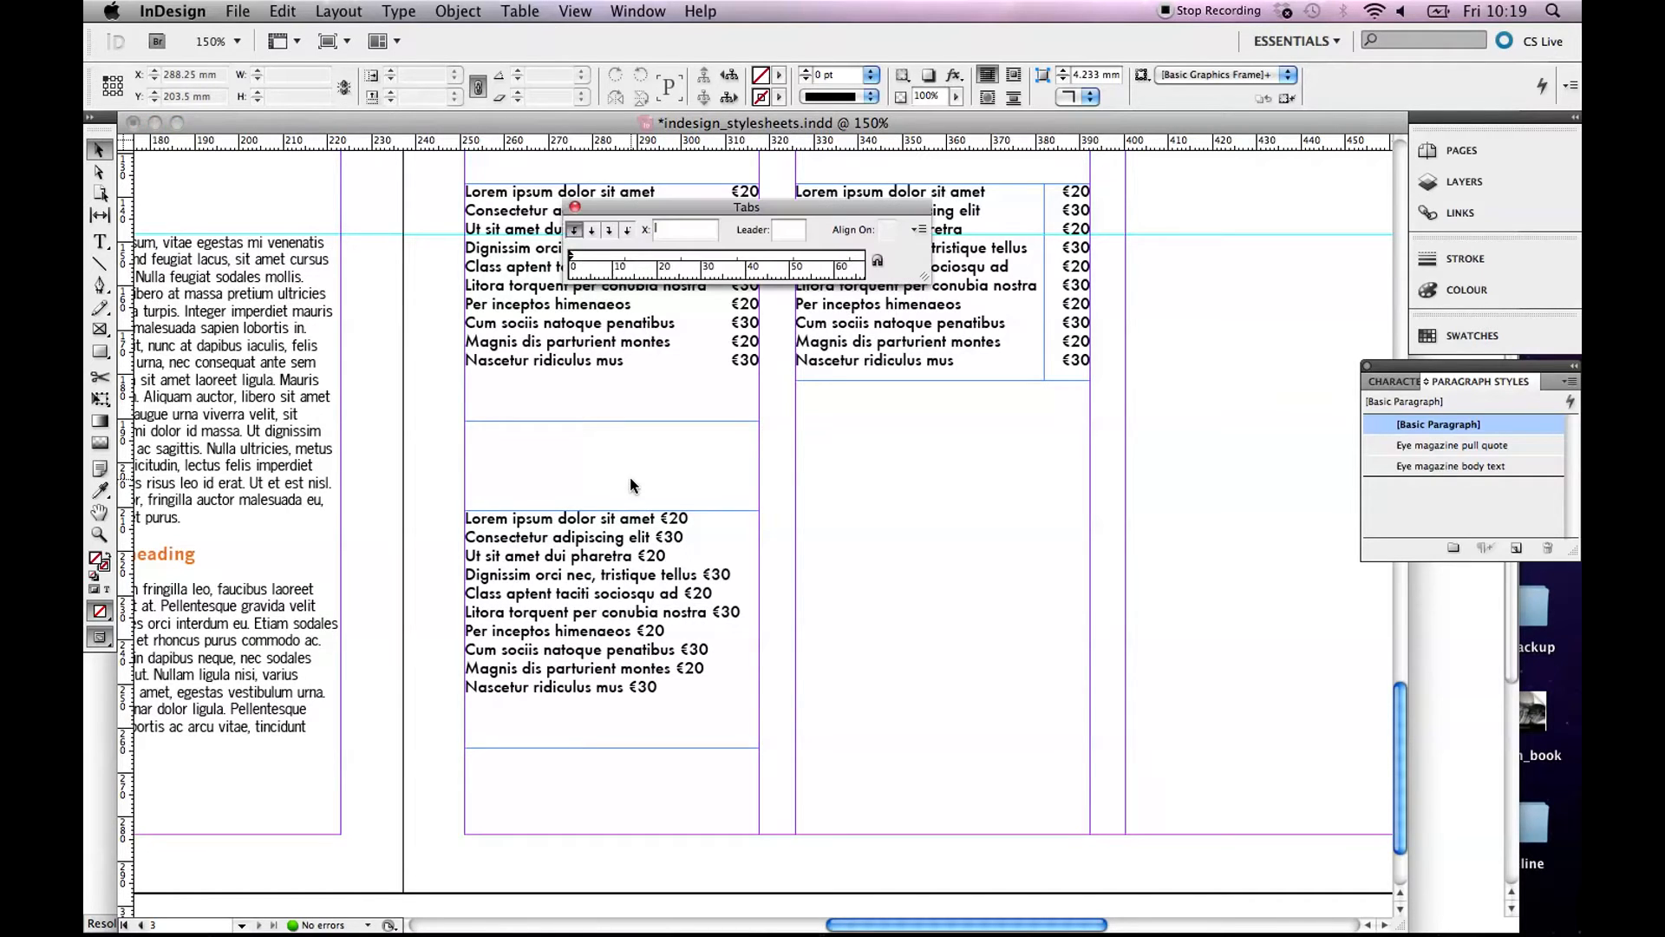
pyautogui.moveTo(669, 208); pyautogui.dragTo(567, 424)
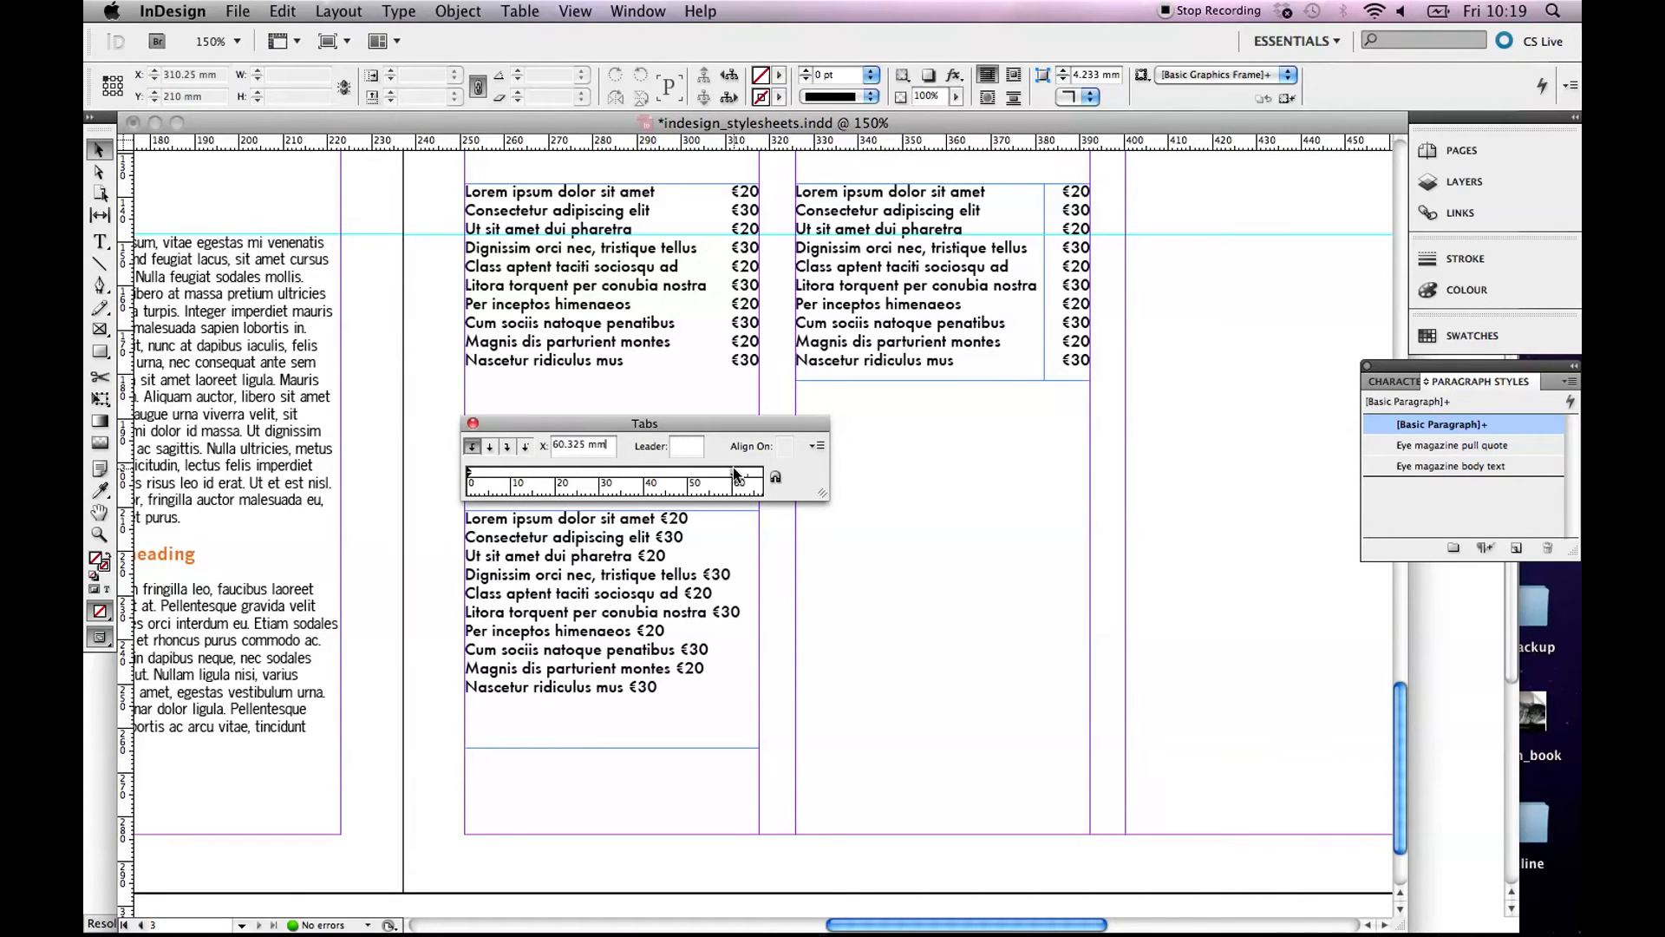
pyautogui.doubleClick(585, 444)
pyautogui.write('60')
pyautogui.press('Return')
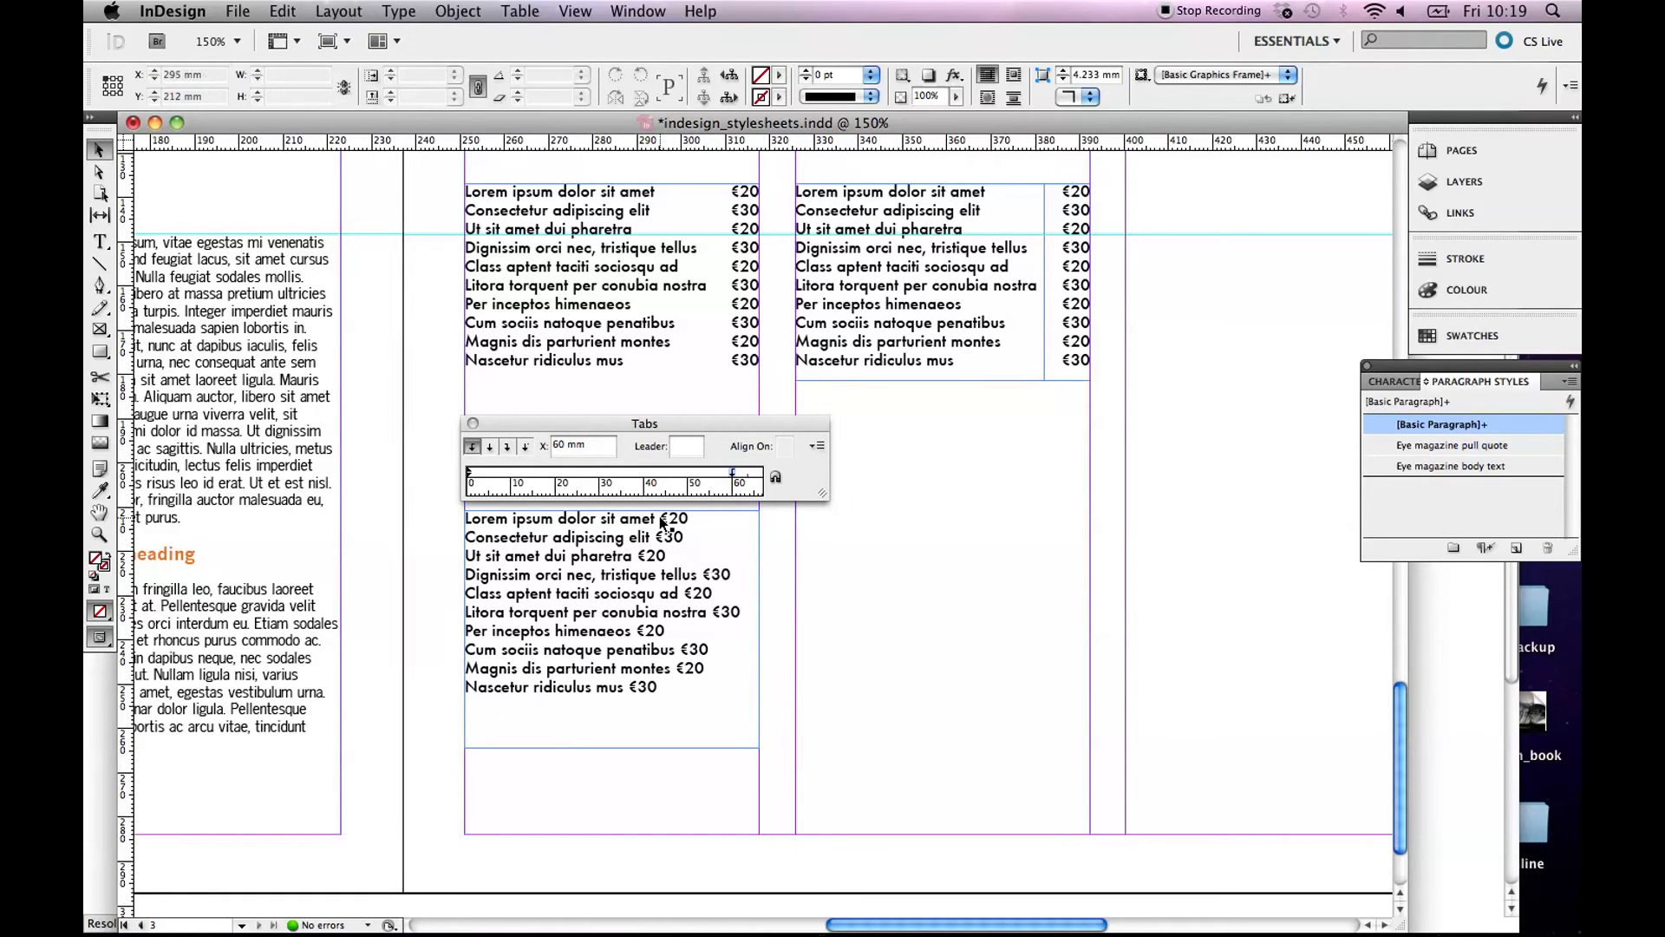
# Step: Insert a tab before the price in each of the first four lines of the lower list
pyautogui.click(102, 242)
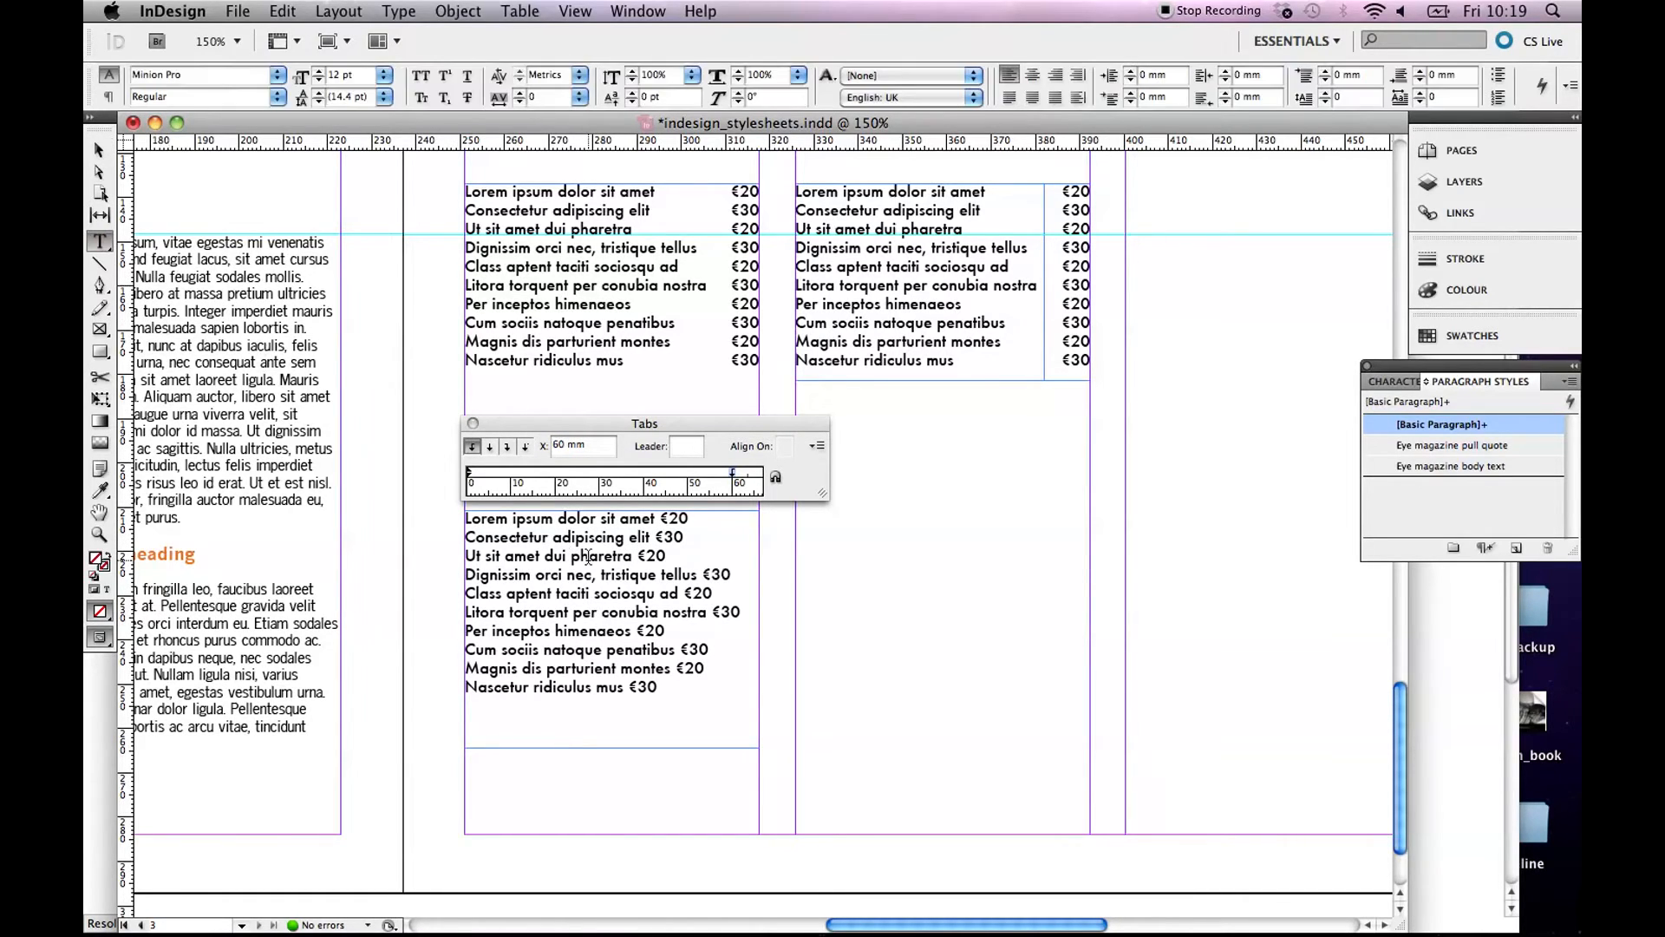
pyautogui.click(715, 518)
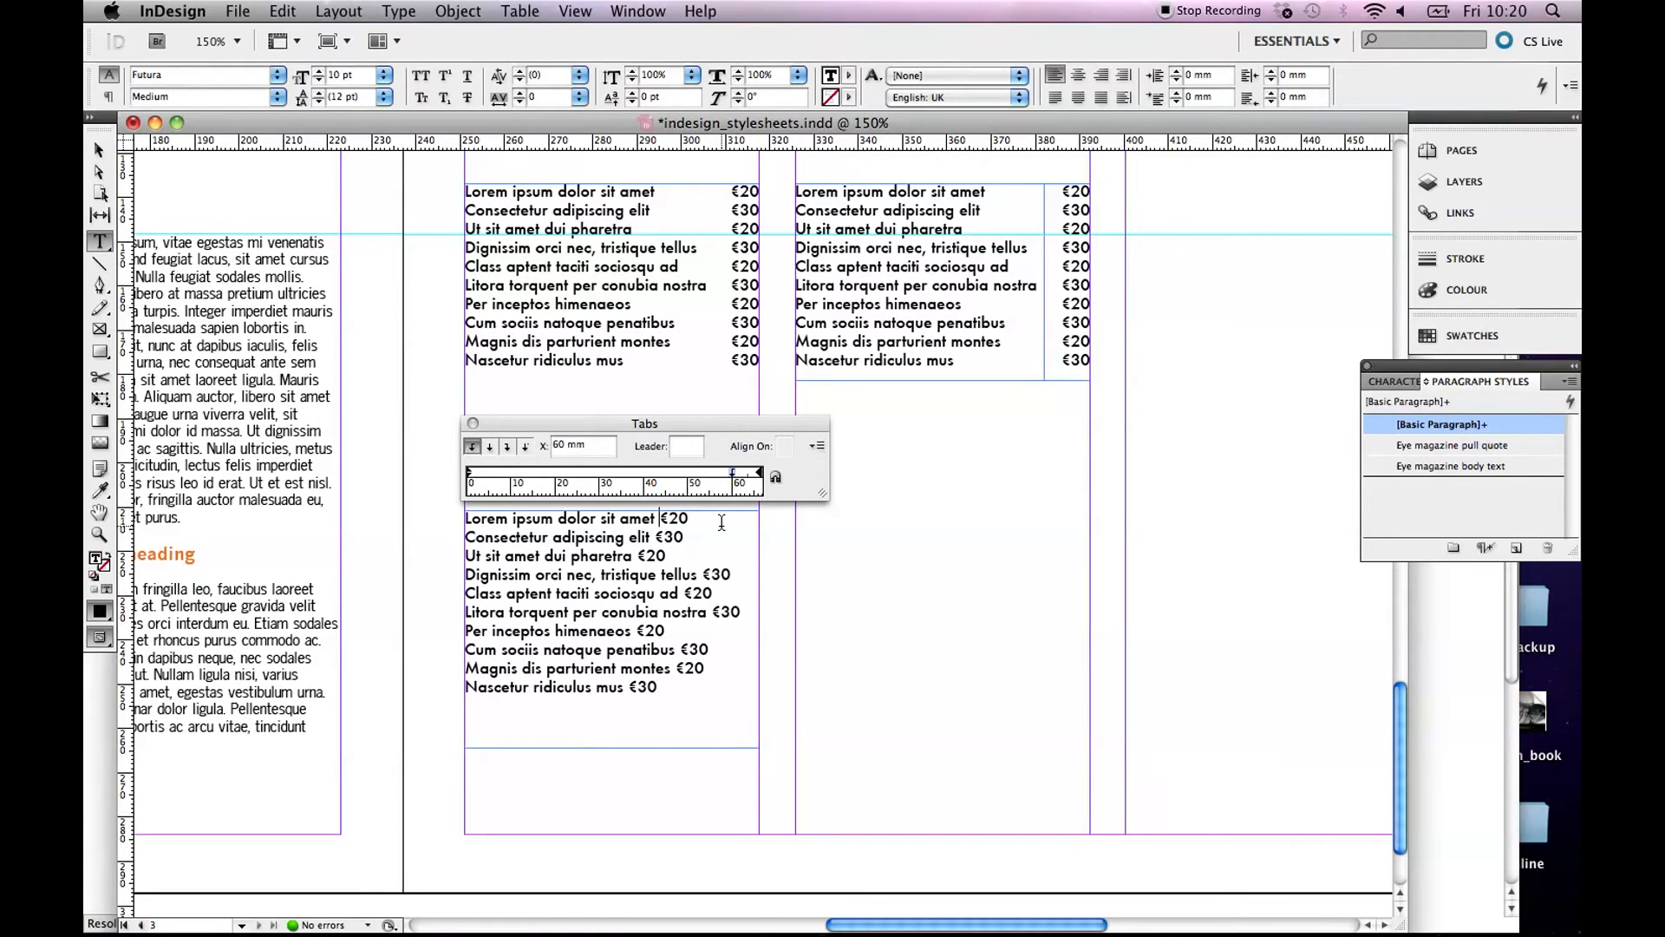
pyautogui.press('Tab')
pyautogui.click(655, 537)
pyautogui.press('Tab')
pyautogui.click(644, 556)
pyautogui.press('Tab')
pyautogui.click(703, 575)
pyautogui.press('Tab')
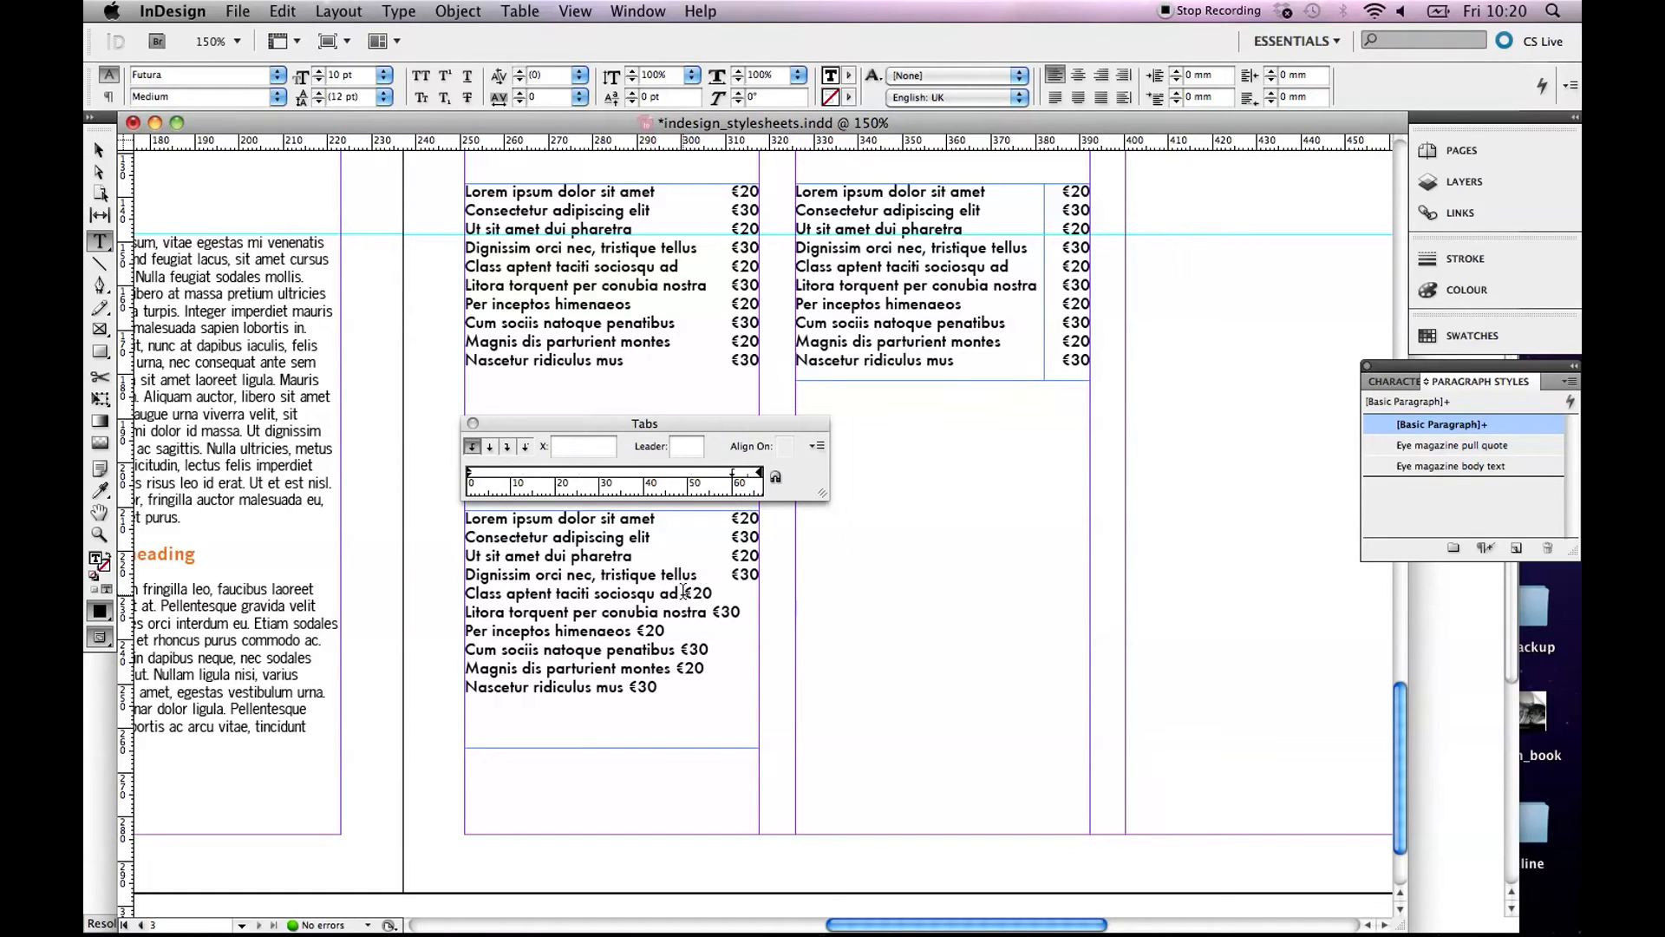
# Step: Set a 60 mm tab stop and tab the prices across in the "Class aptent" and "Litora torquent" lines of the lower list
pyautogui.click(684, 595)
pyautogui.press('Tab')
pyautogui.press('BackSpace')
pyautogui.click(734, 476)
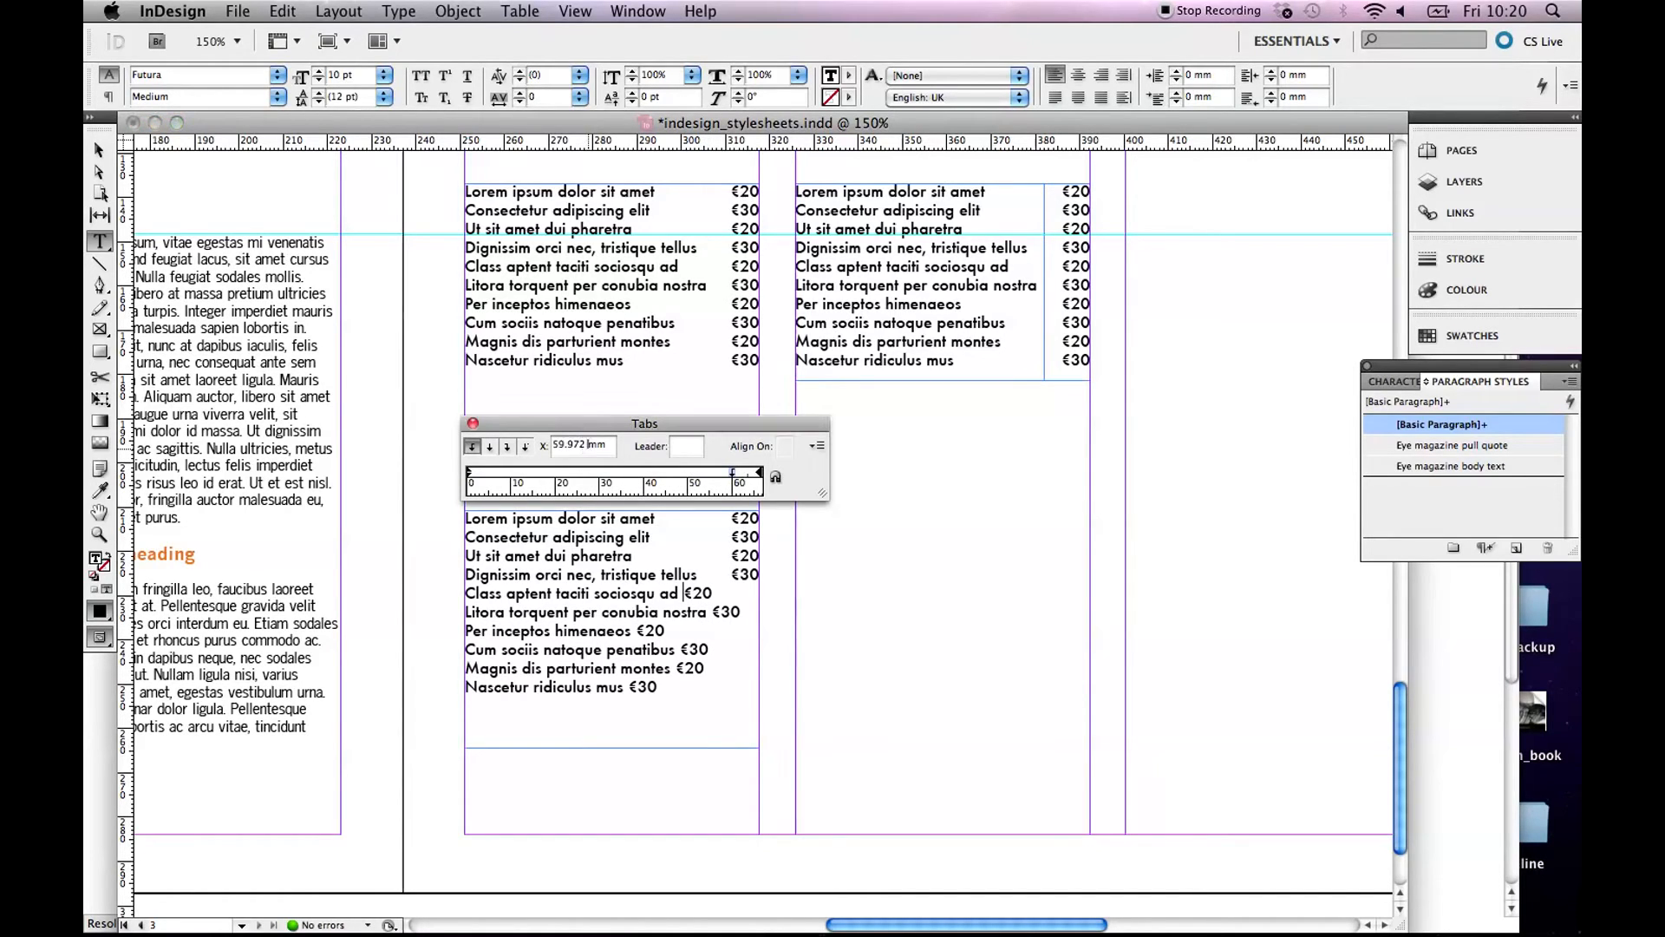
pyautogui.write('60')
pyautogui.press('Return')
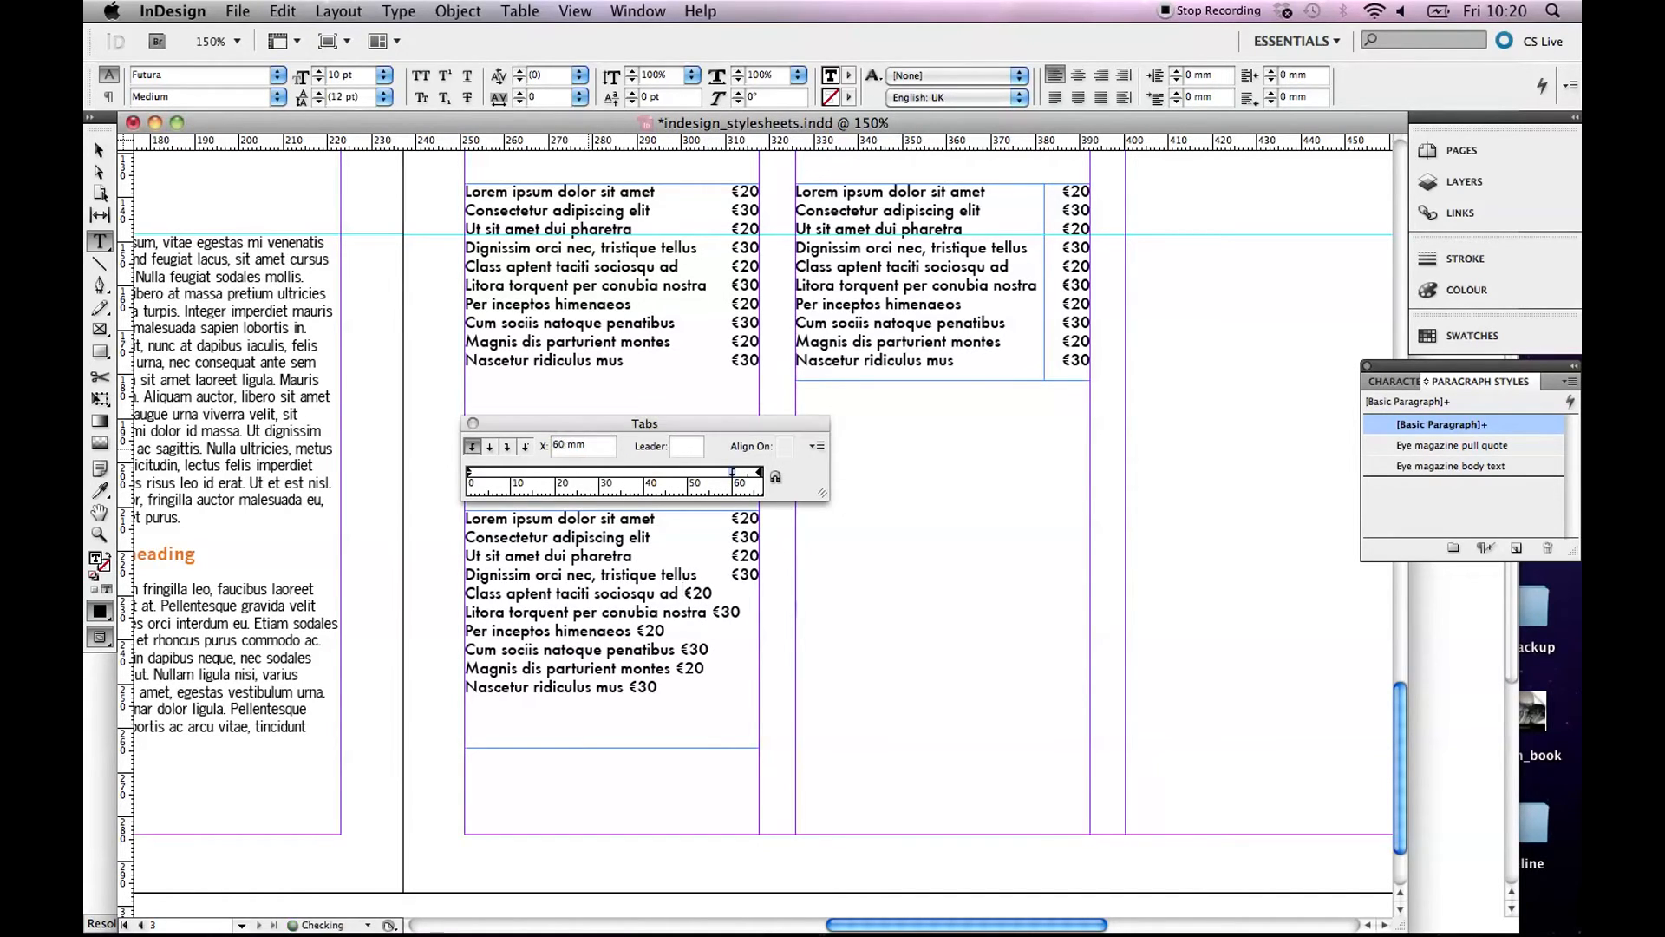
pyautogui.press('Tab')
pyautogui.press('Tab')
# Step: Set a 60 mm tab stop for the "Per inceptos himenaeos" line and insert a tab before its price
pyautogui.click(641, 647)
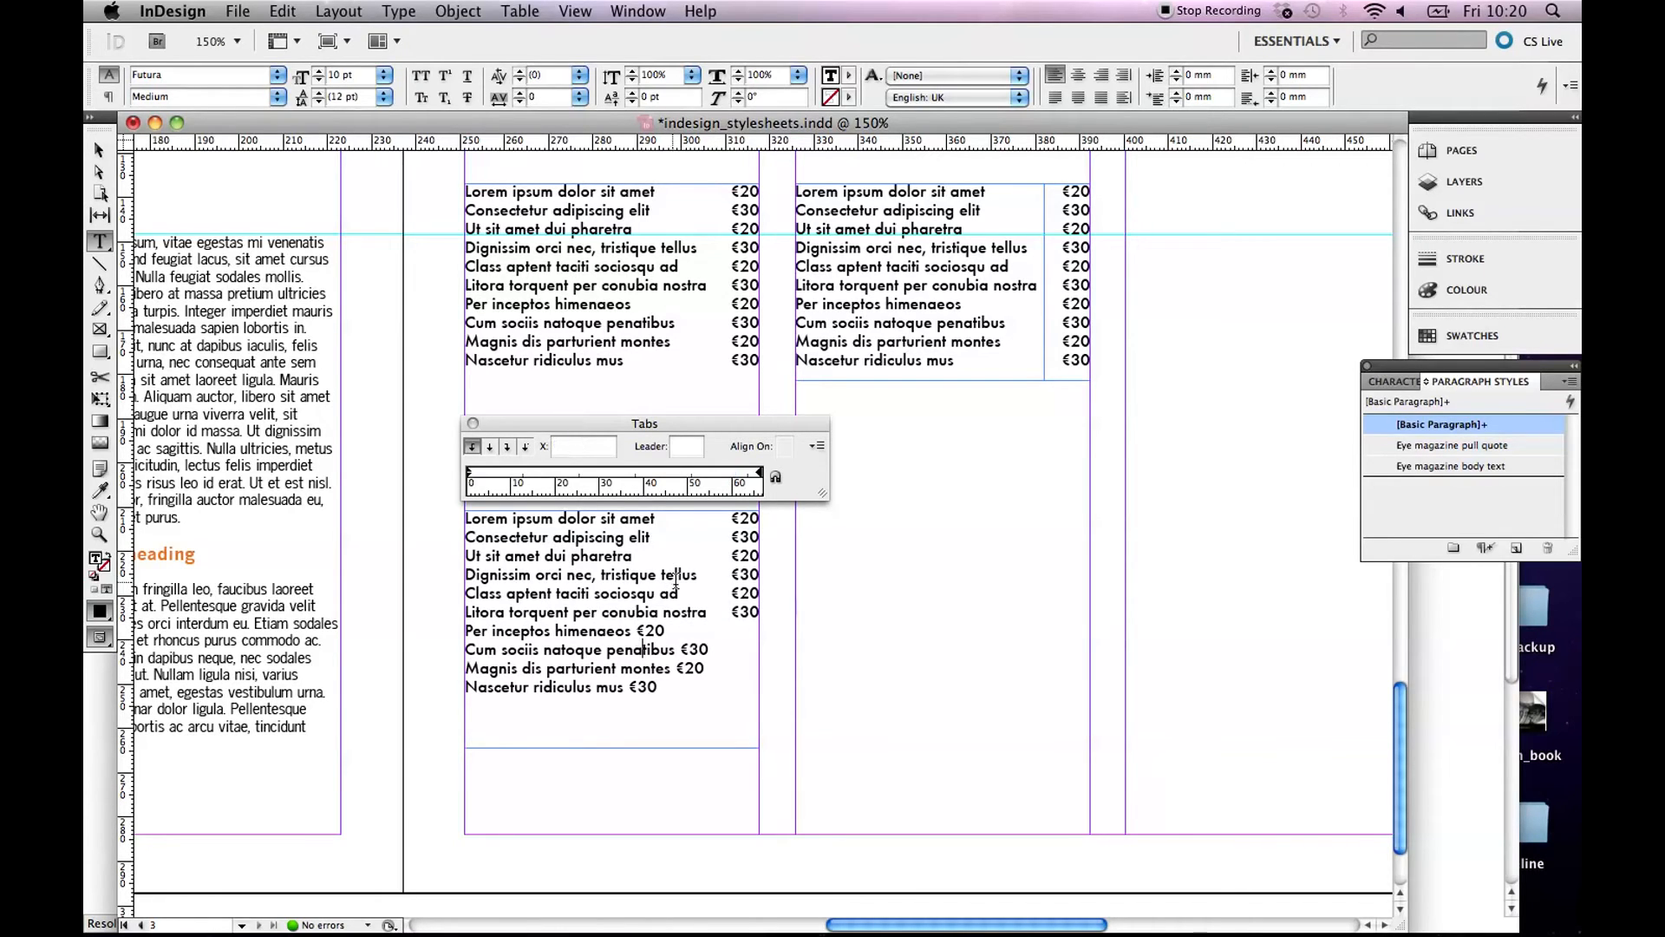
pyautogui.click(640, 630)
pyautogui.press('Tab')
pyautogui.press('BackSpace')
pyautogui.click(733, 472)
pyautogui.click(588, 448)
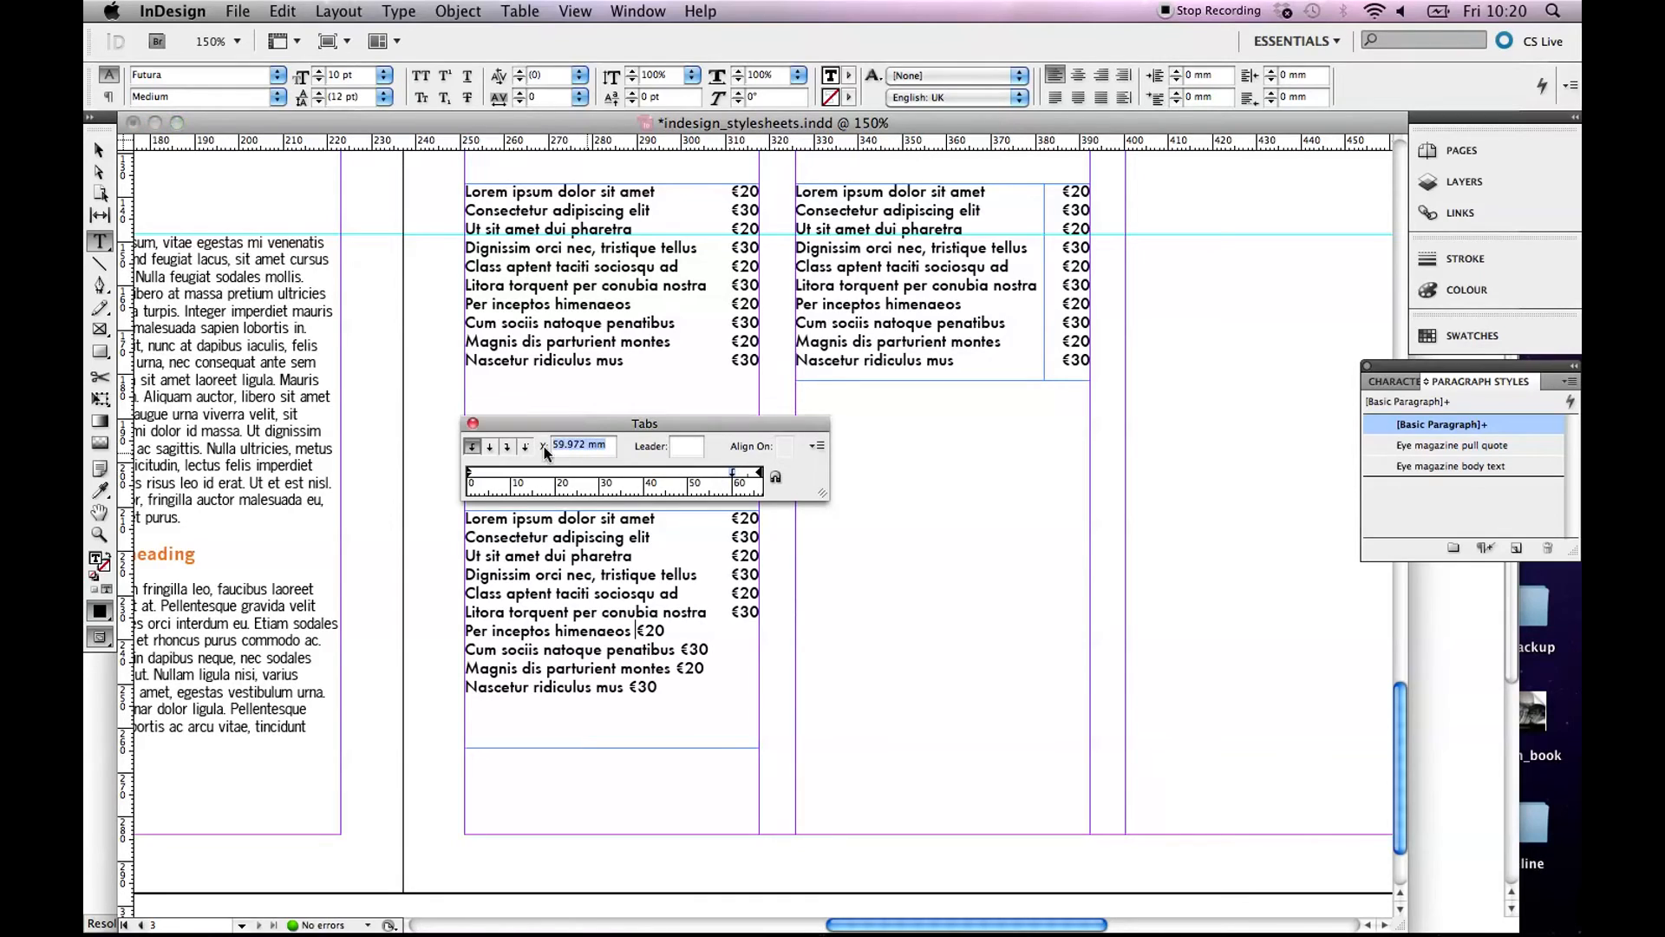
pyautogui.write('60')
pyautogui.press('Return')
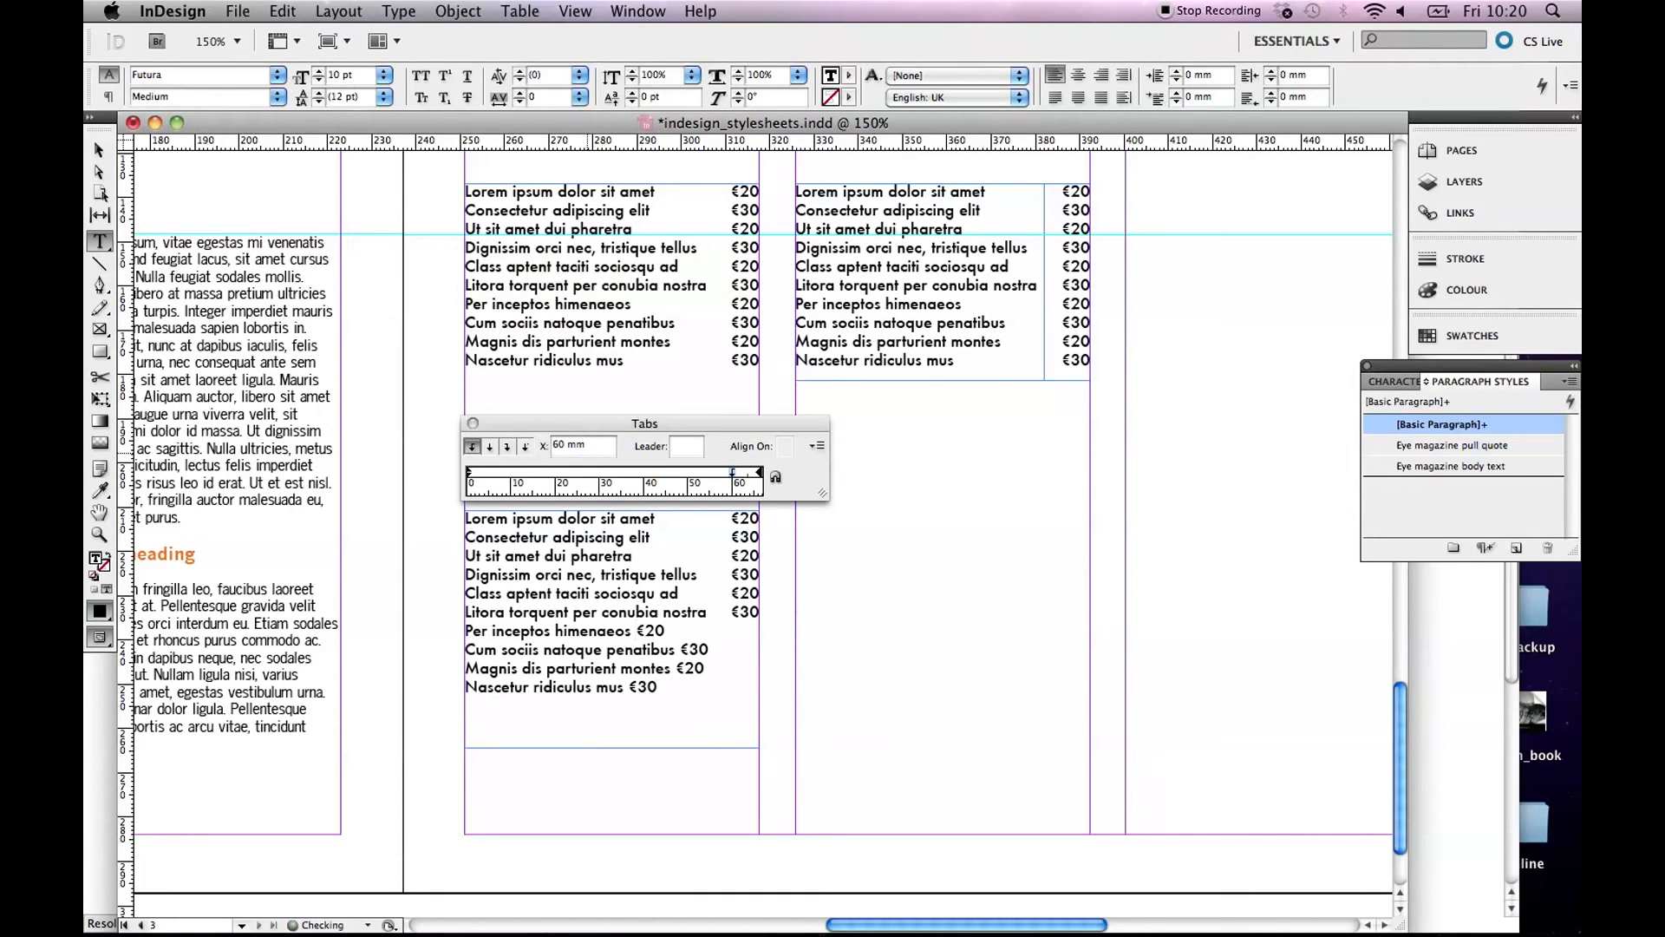
pyautogui.press('Tab')
# Step: Set a 60 mm tab stop for the "Cum sociis natoque penatibus" line and insert a tab before its price
pyautogui.click(683, 663)
pyautogui.click(735, 476)
pyautogui.tripleClick(613, 444)
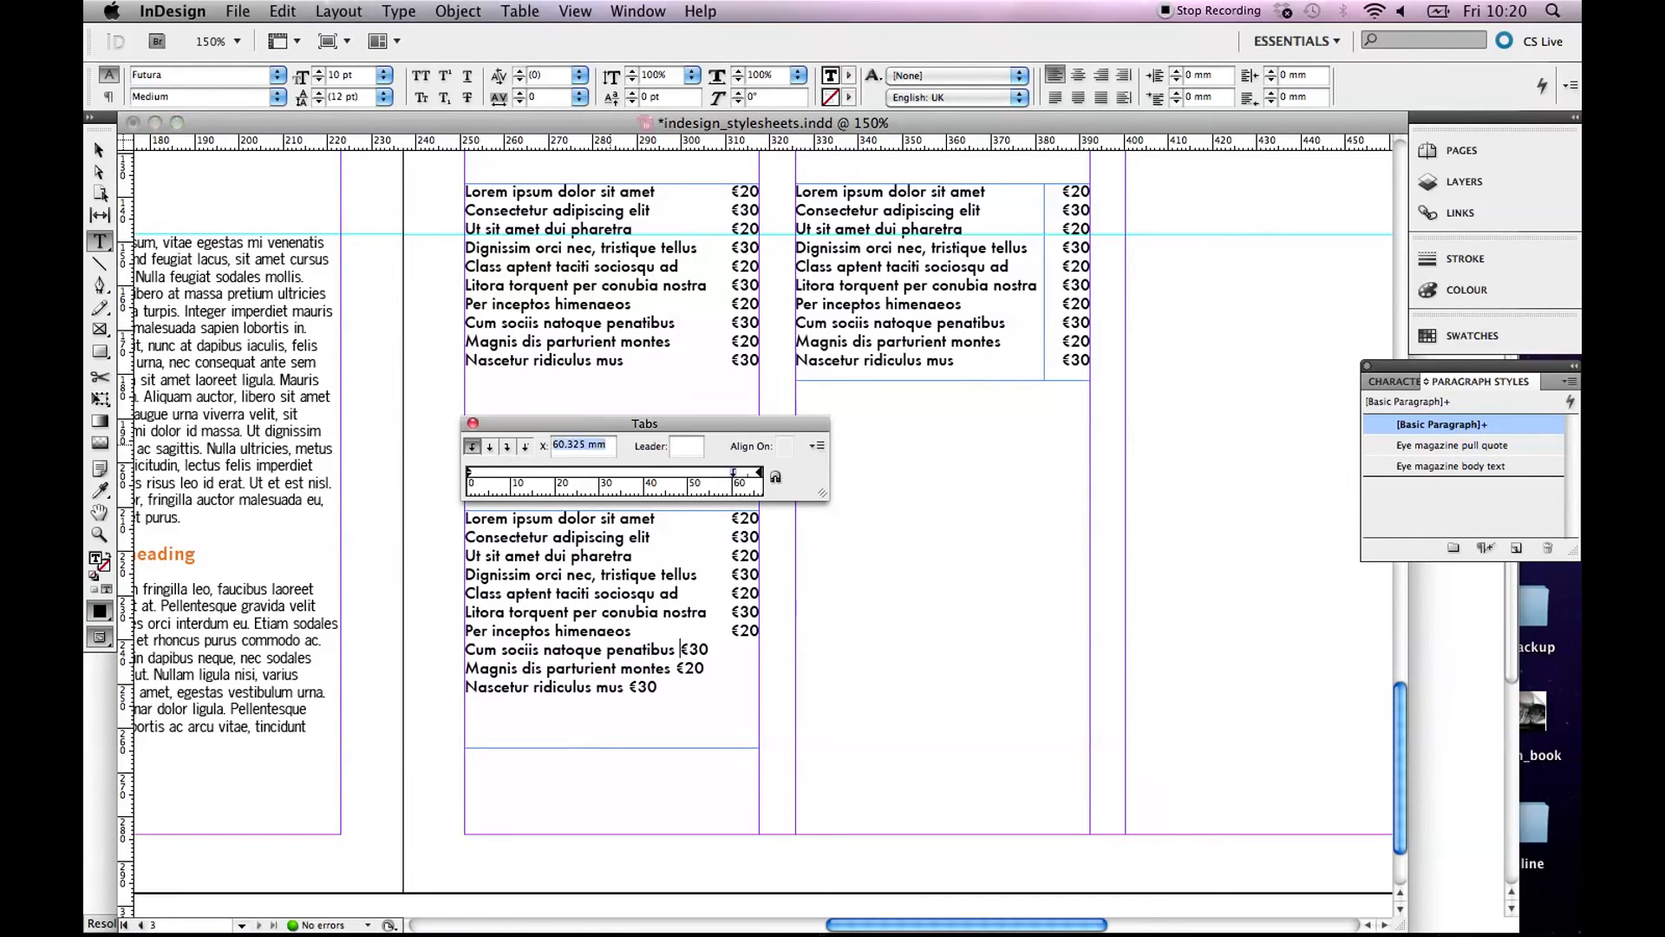
pyautogui.write('60')
pyautogui.press('Return')
pyautogui.press('Tab')
# Step: Set a 60 mm tab stop for the "Magnis dis parturient montes" line and insert a tab before its price
pyautogui.click(675, 667)
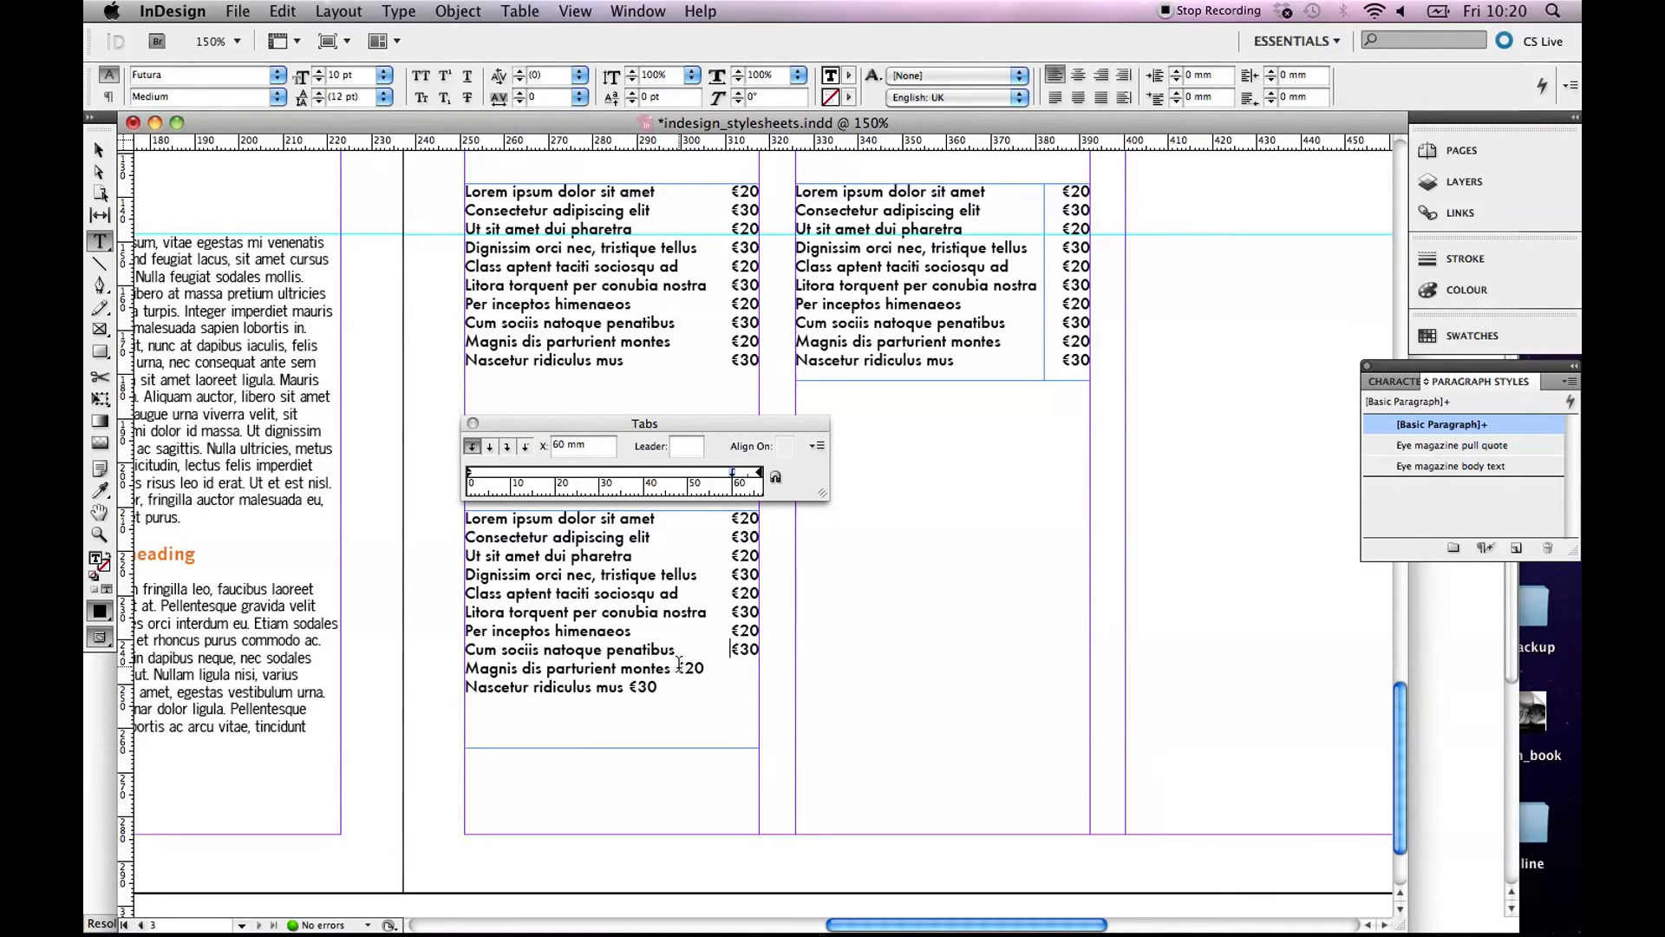
pyautogui.click(734, 476)
pyautogui.moveTo(588, 445); pyautogui.dragTo(562, 445)
pyautogui.press('BackSpace')
pyautogui.press('Return')
# Step: Tab the price across to a 60 mm stop in the "Nascetur ridiculus mus" line and close the Tabs ruler
pyautogui.click(632, 689)
pyautogui.click(731, 472)
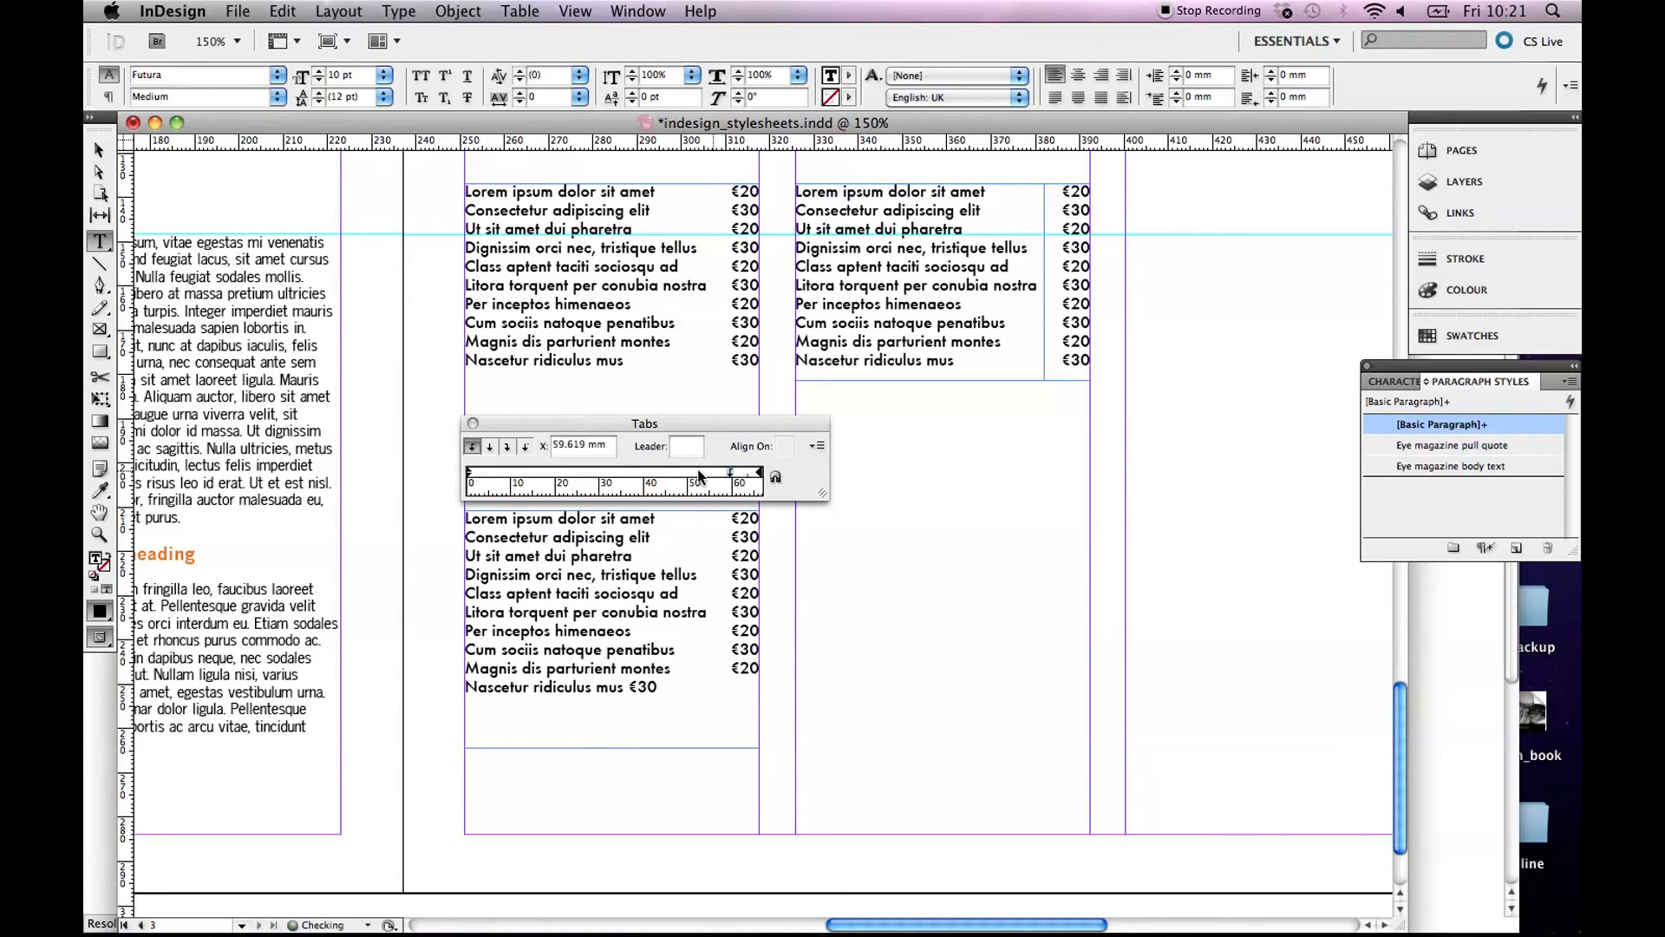
pyautogui.write('60')
pyautogui.press('Return')
pyautogui.click(473, 423)
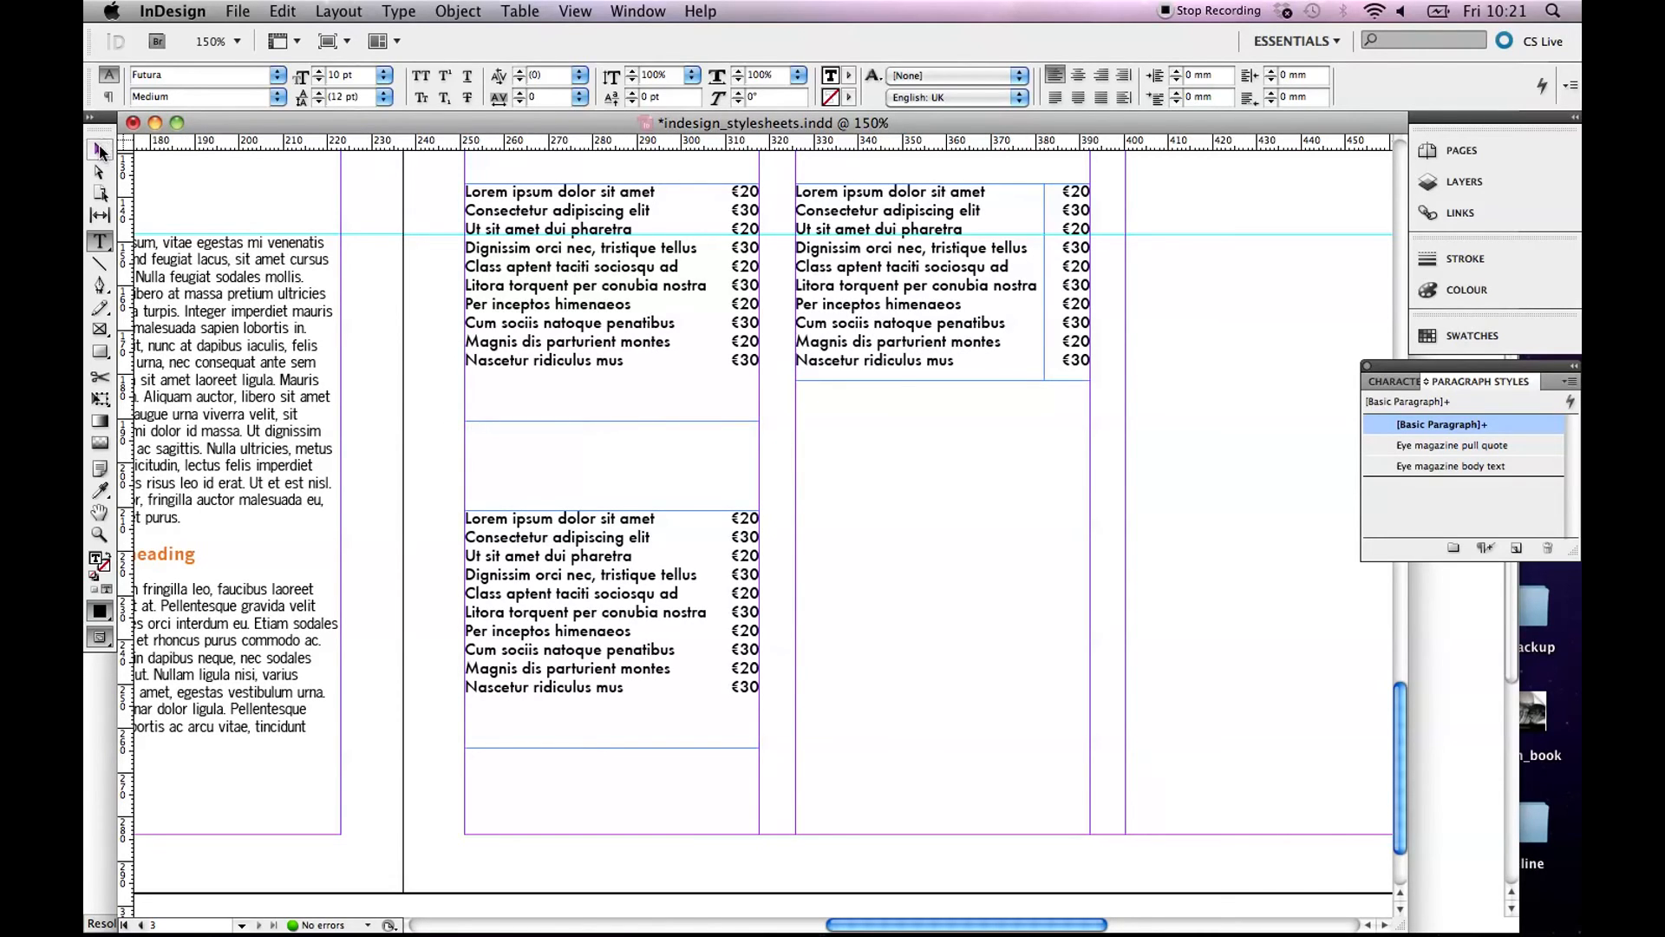
# Step: Shorten the lower list's text frame to a height of about 50 mm
pyautogui.click(98, 149)
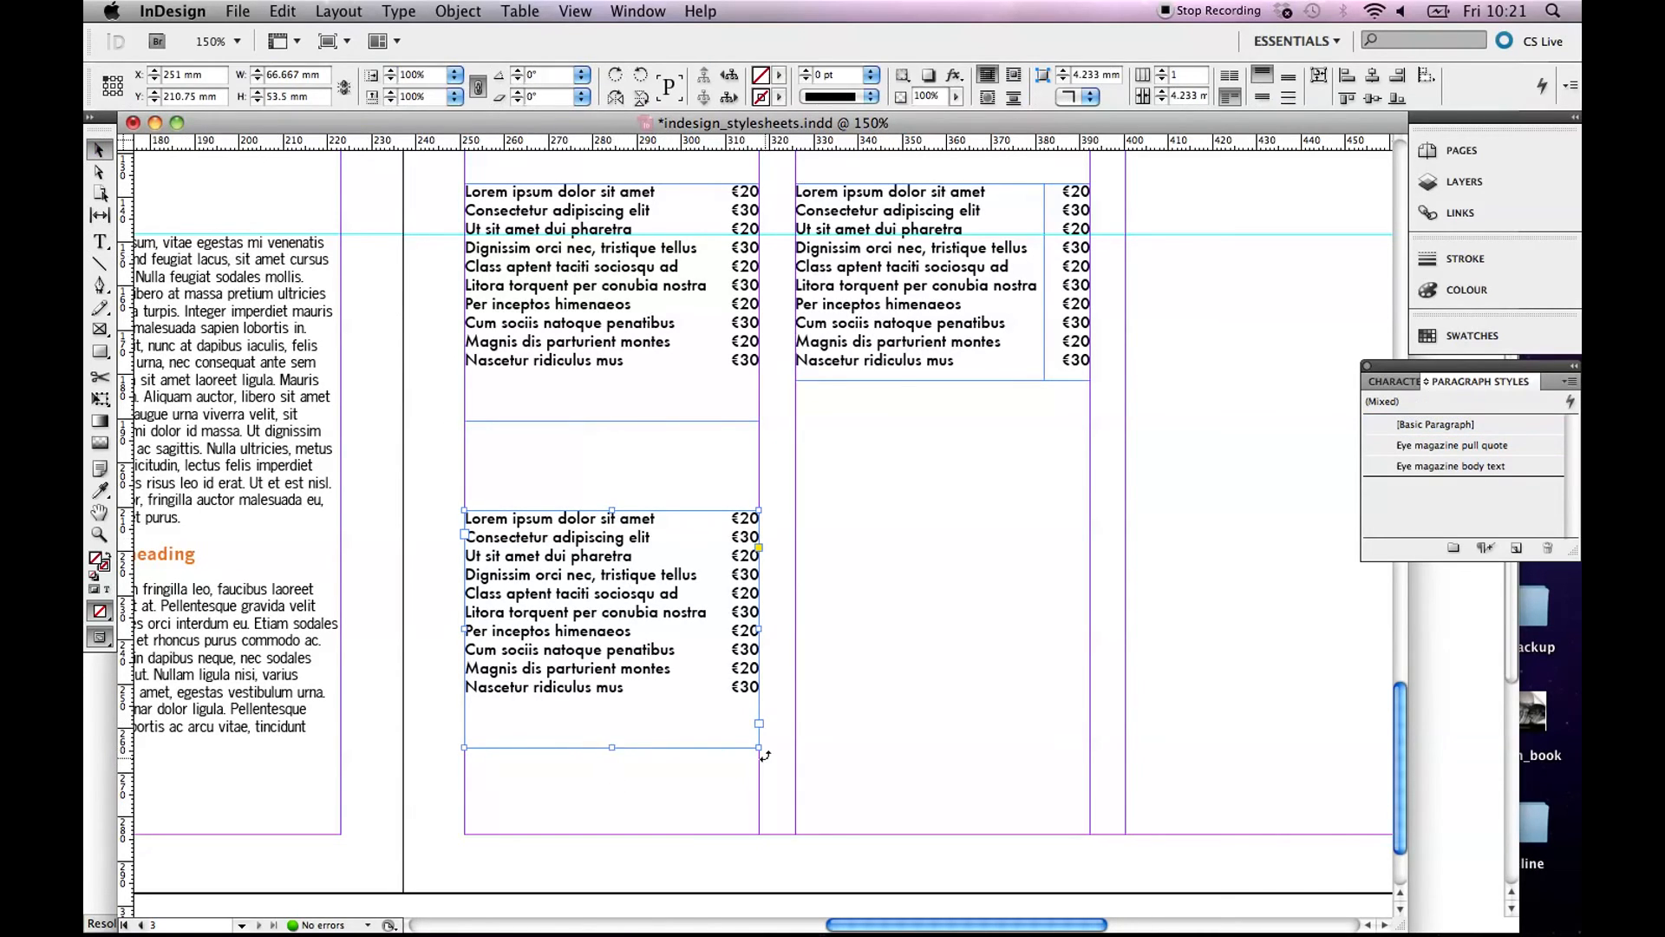
pyautogui.moveTo(759, 747); pyautogui.dragTo(765, 706)
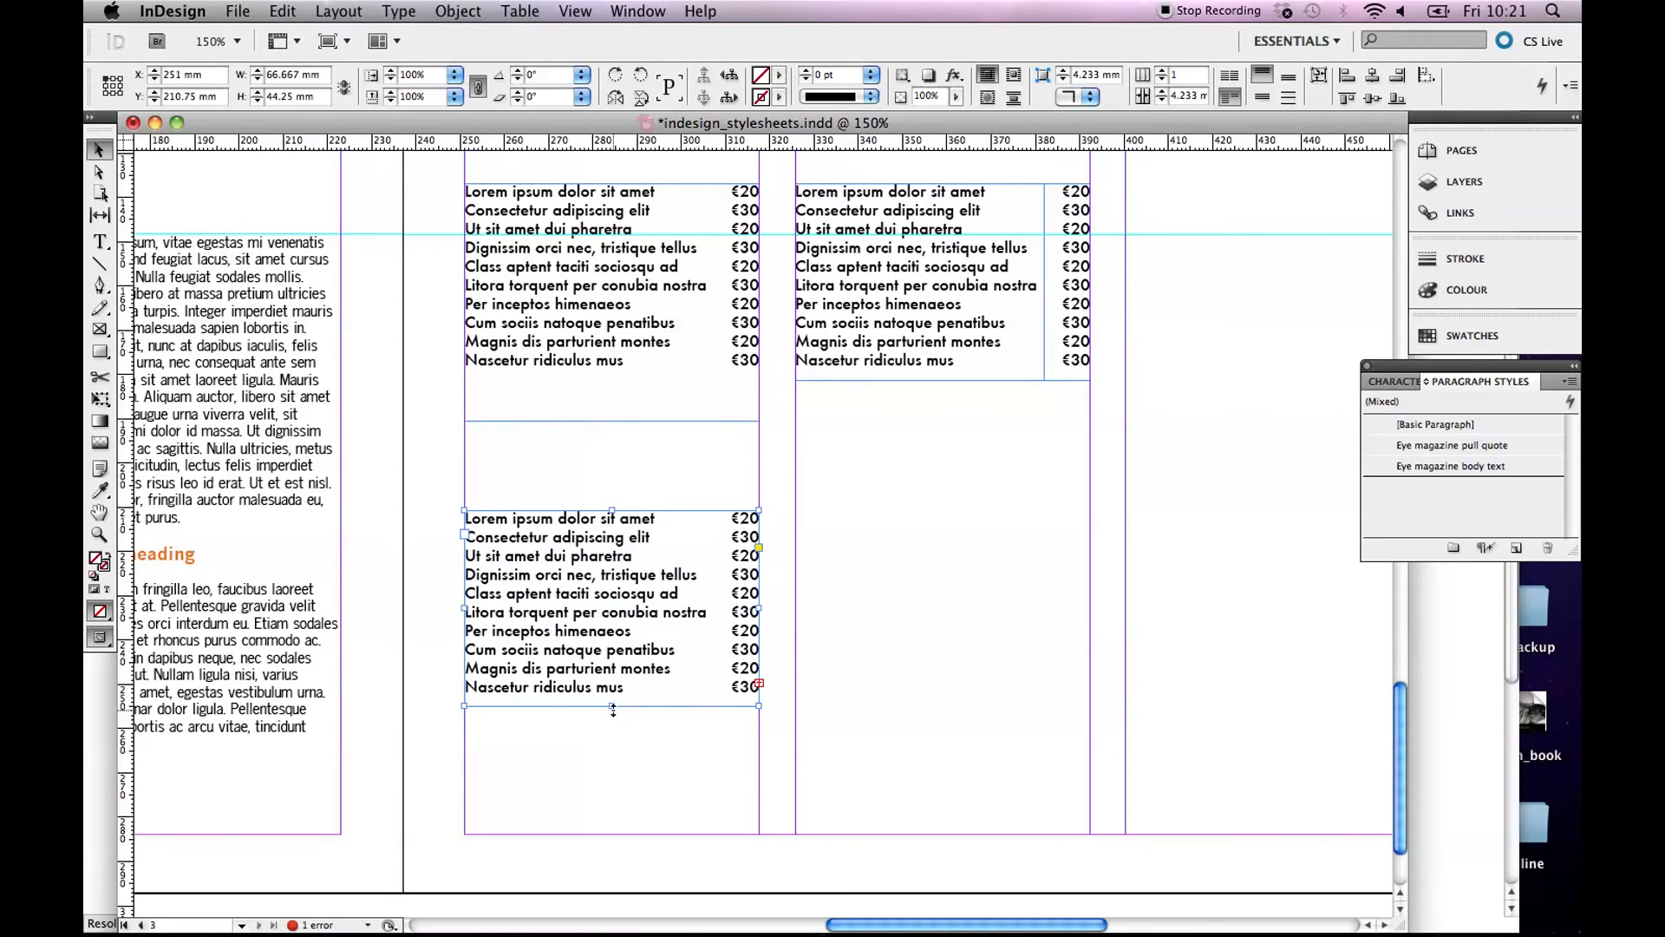
pyautogui.moveTo(611, 708); pyautogui.dragTo(611, 731)
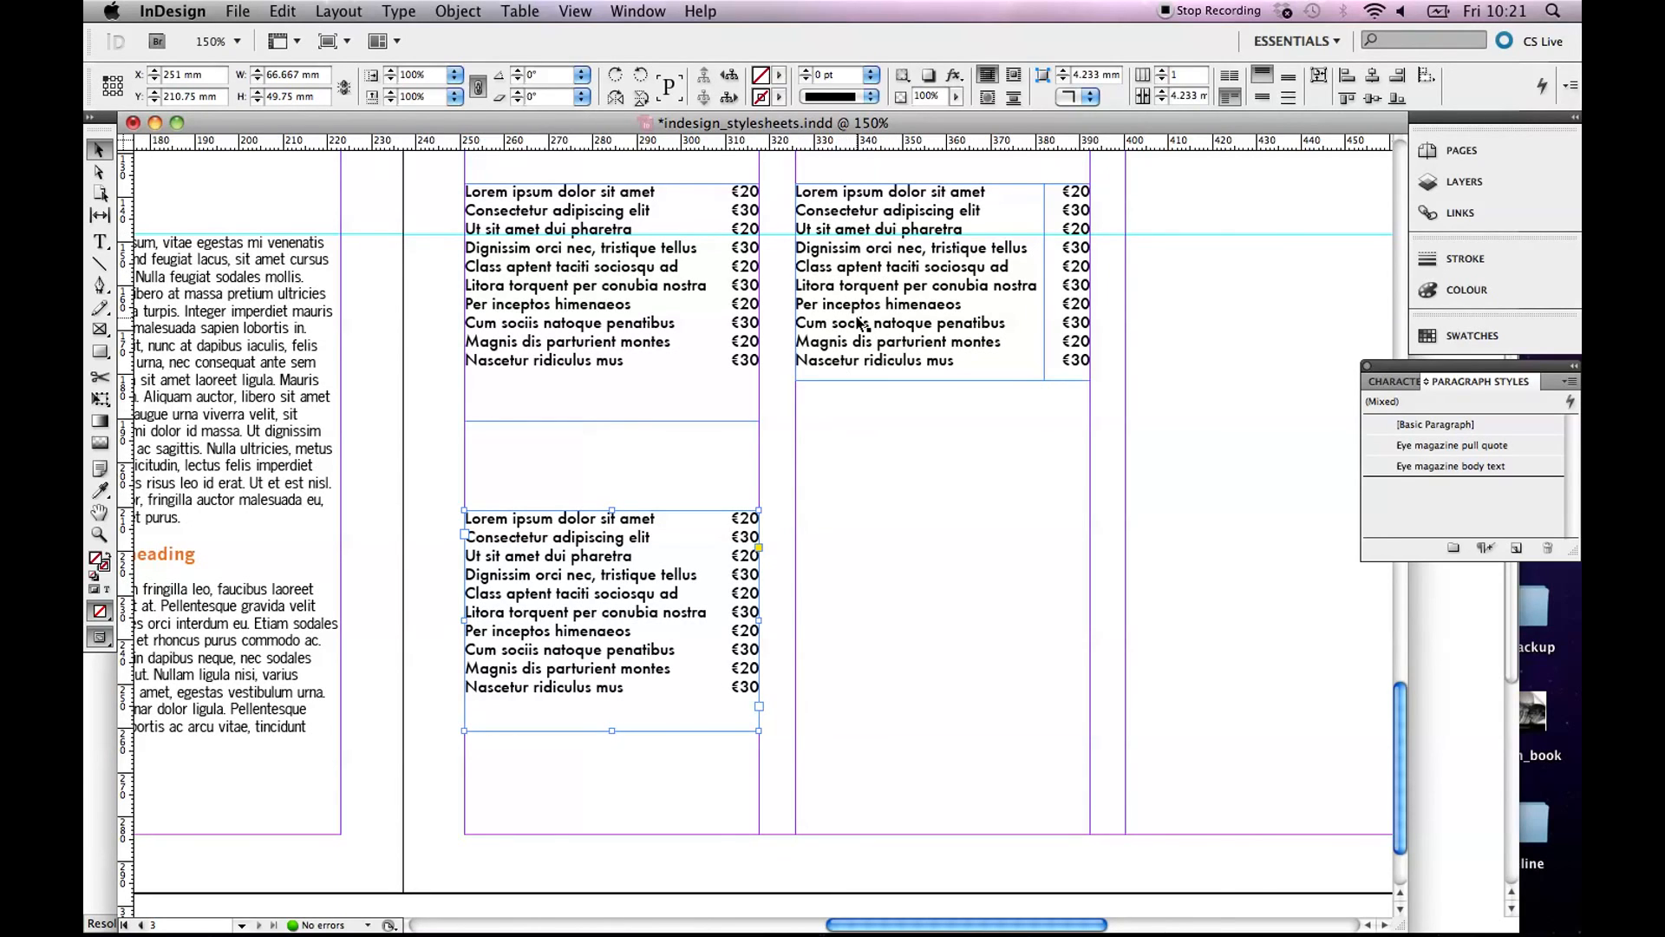
pyautogui.moveTo(393, 909)
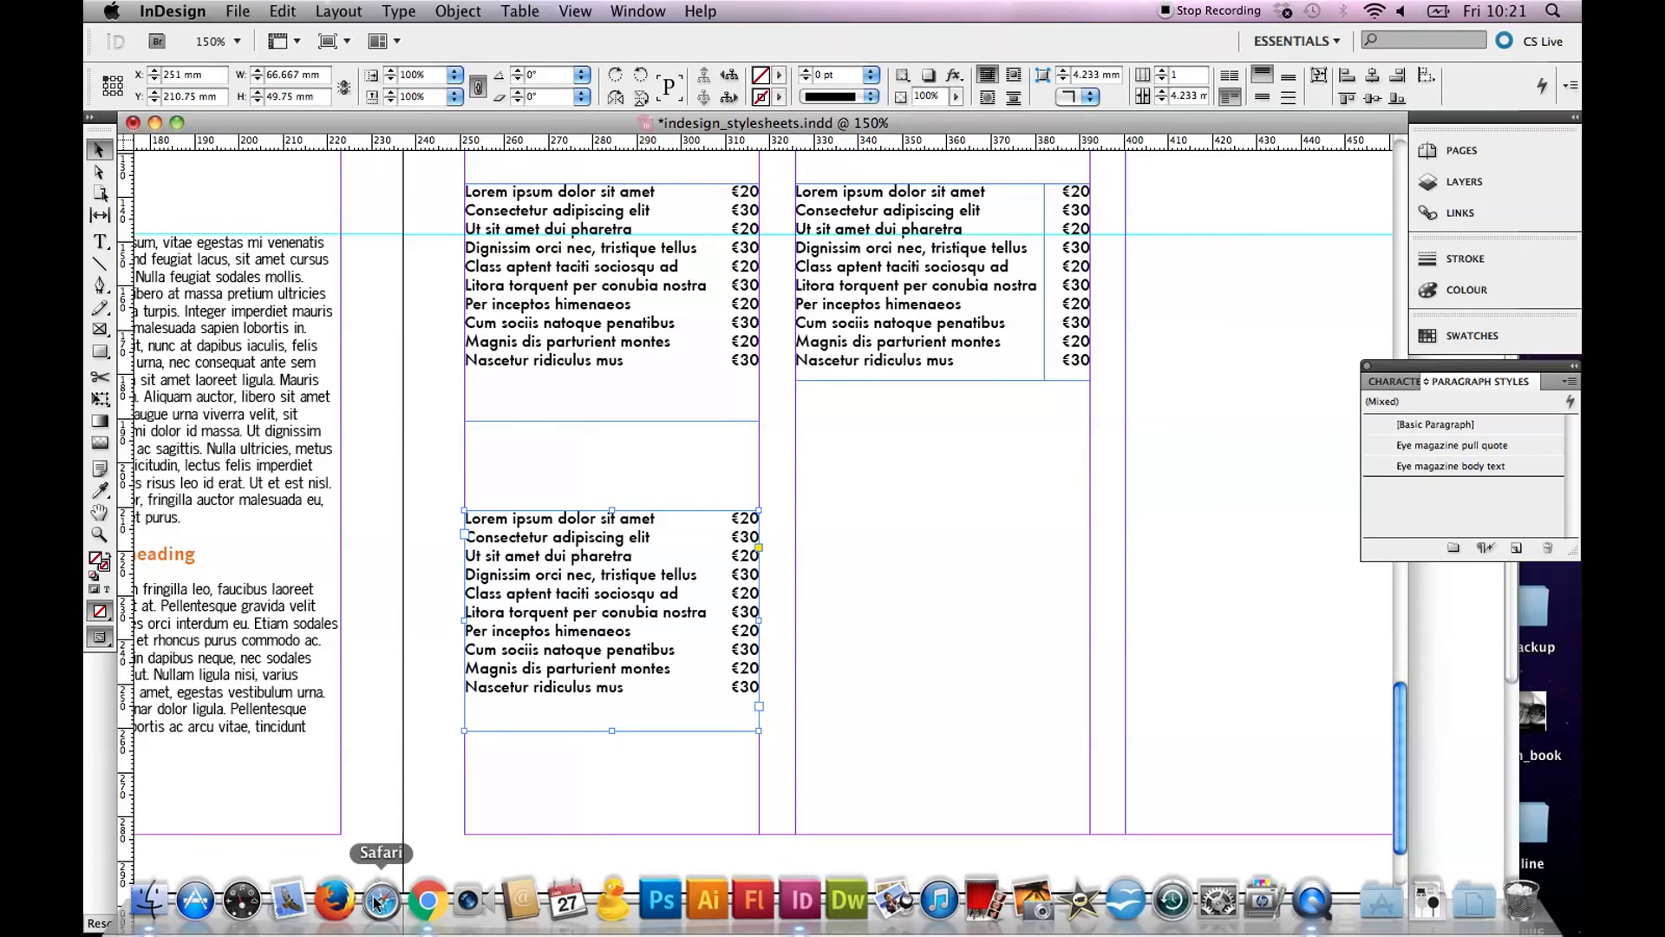